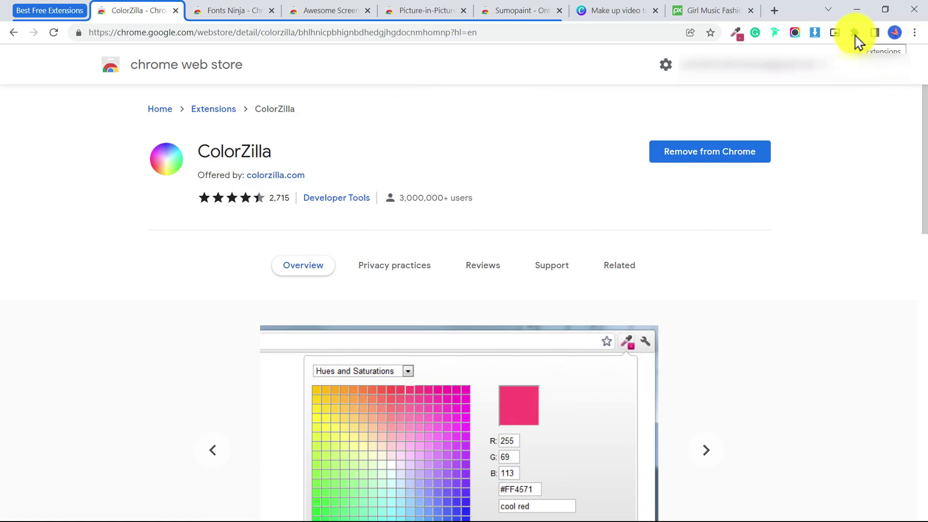
Unpin and re-pin ColorZilla from the Extensions menu so it stays on the toolbar.
{"action": "left_click", "coordinate": [855, 32]}
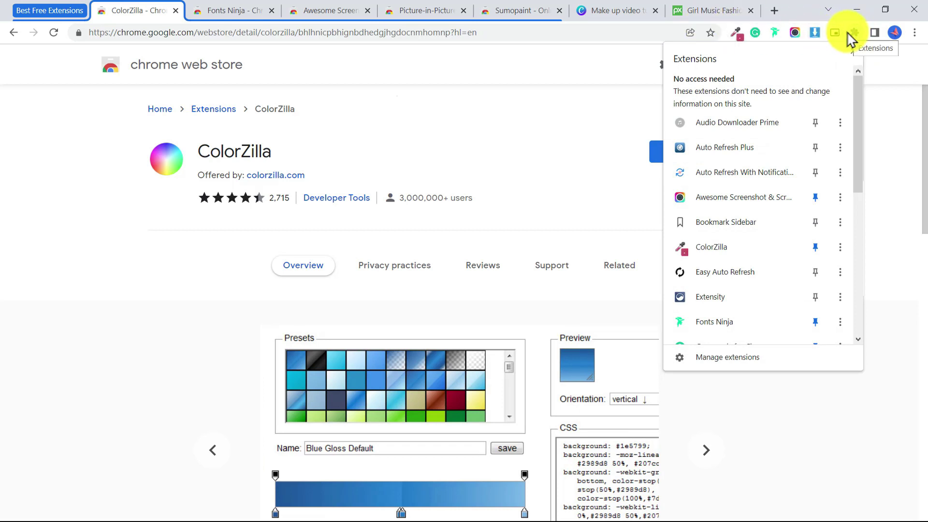
{"action": "left_click_drag", "start_coordinate": [859, 90], "coordinate": [861, 140]}
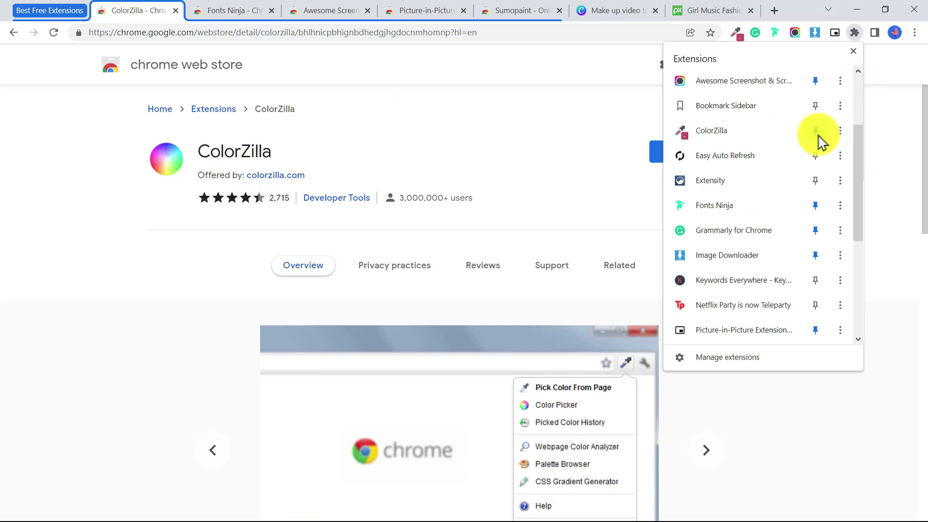
{"action": "left_click", "coordinate": [816, 131]}
{"action": "left_click", "coordinate": [817, 131]}
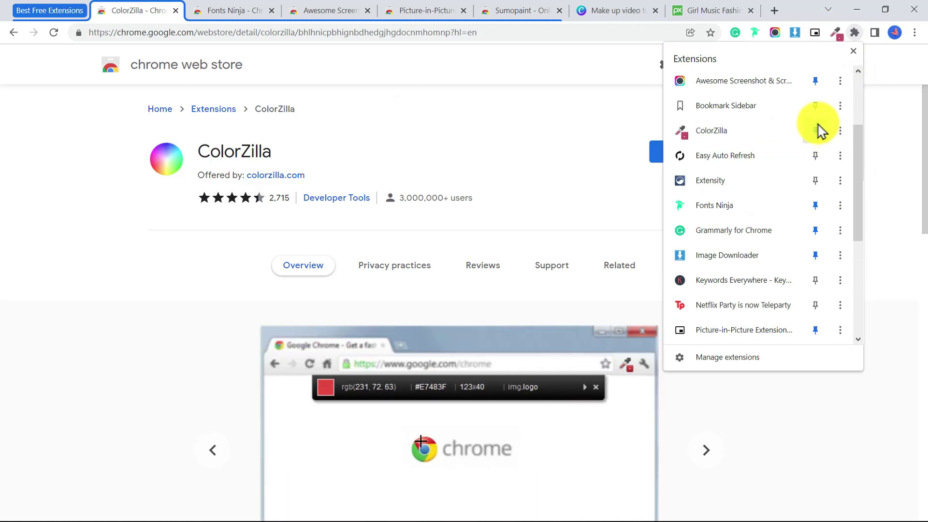
{"action": "left_click", "coordinate": [888, 152]}
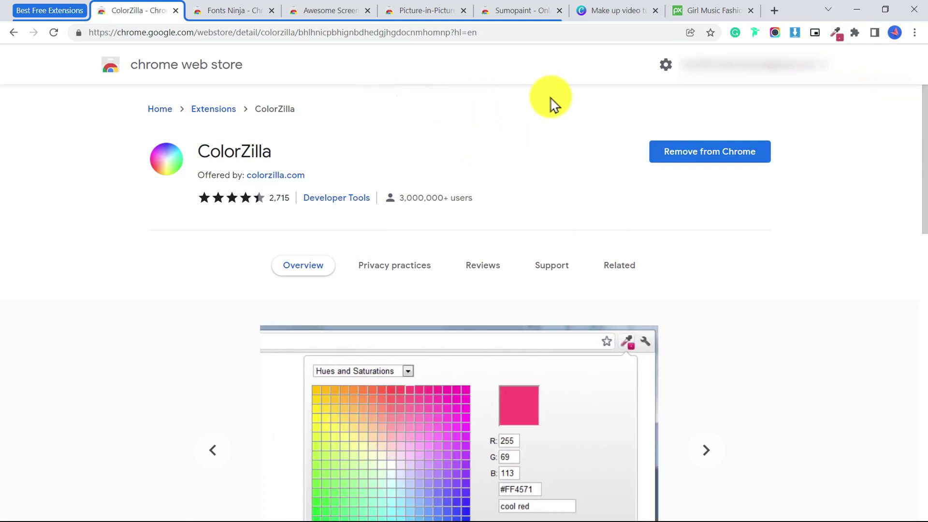
Look over the Canva 'Chill Study Music' thumbnail, then move to the Pixabay headphones photo.
{"action": "key", "text": "ctrl+6"}
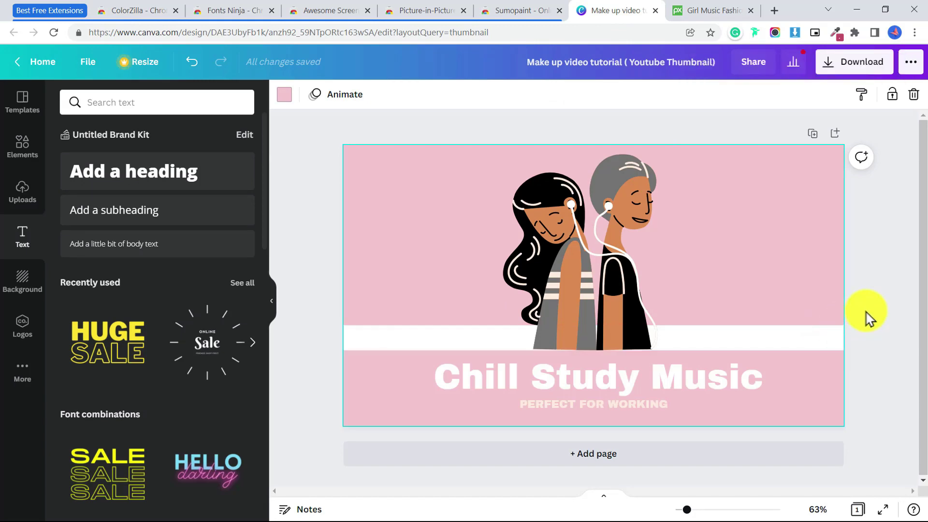
{"action": "left_click", "coordinate": [707, 9]}
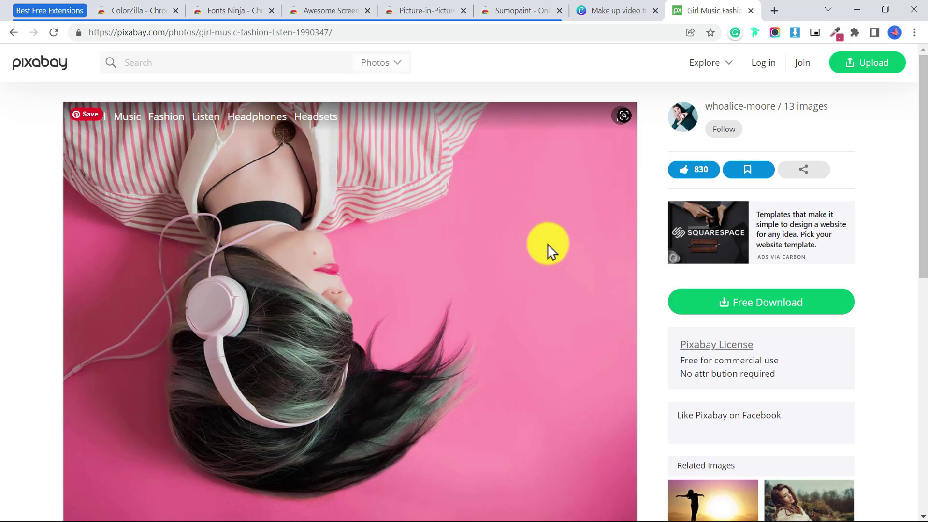
Sample the photo's pink background (#FE92B2) with ColorZilla's Pick Color From Page eyedropper.
{"action": "left_click", "coordinate": [836, 33]}
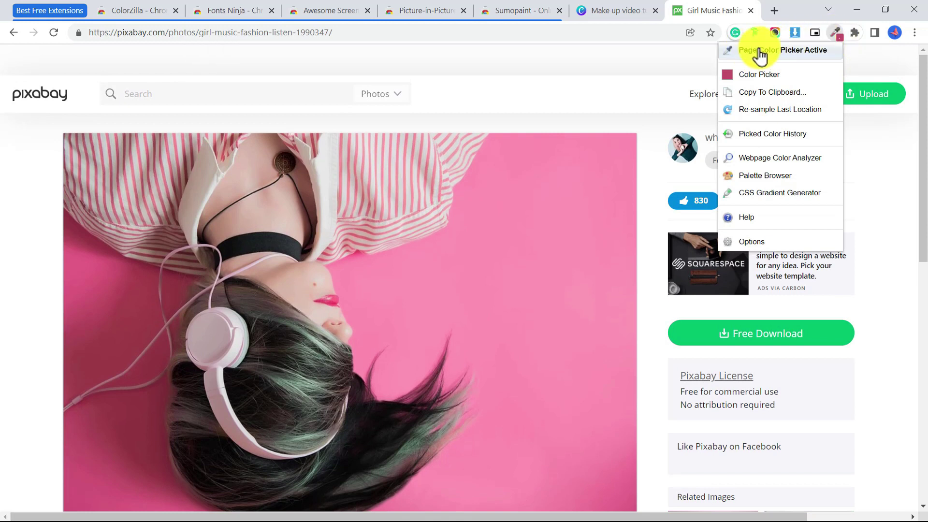
{"action": "left_click", "coordinate": [759, 51]}
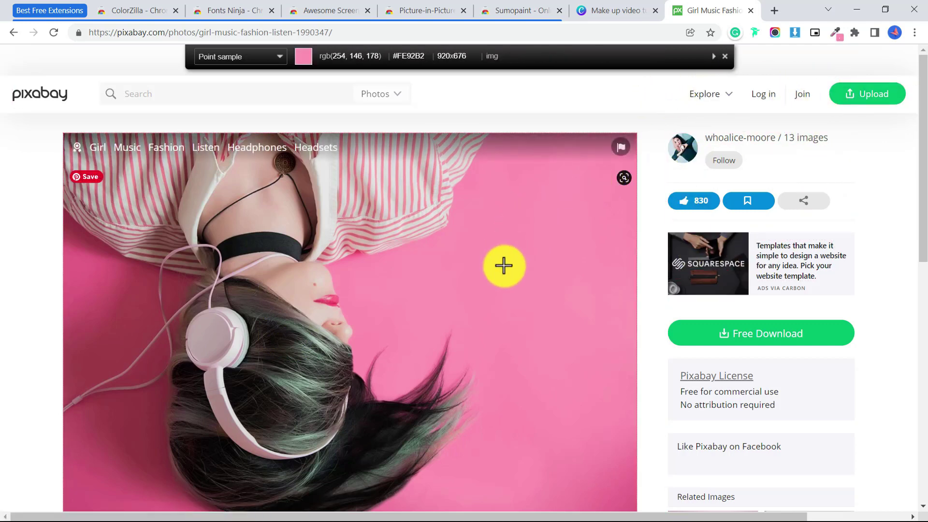
{"action": "left_click", "coordinate": [473, 267]}
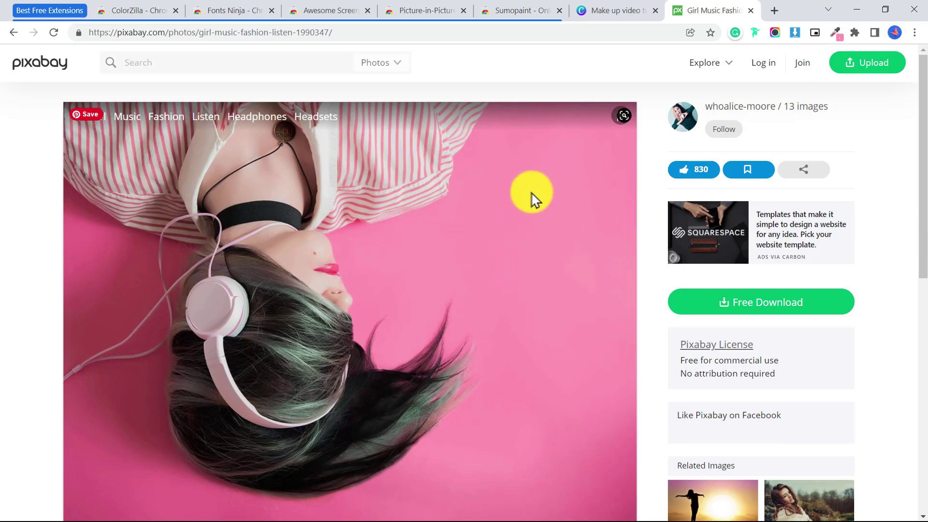
Replace #C34C66 with pasted #FF93B3 in Canva's background colour search and apply it.
{"action": "left_click", "coordinate": [624, 15]}
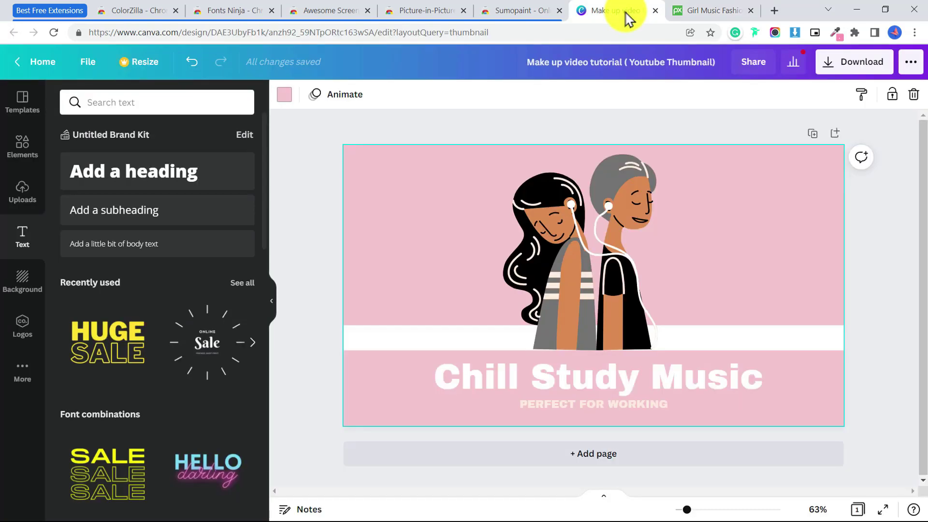
{"action": "left_click", "coordinate": [287, 101]}
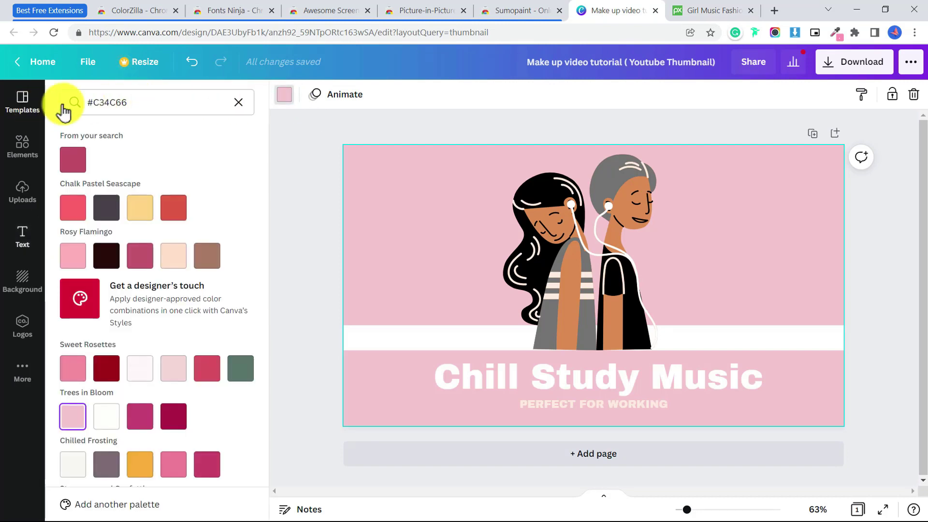
{"action": "left_click", "coordinate": [162, 103]}
{"action": "left_click_drag", "start_coordinate": [162, 102], "coordinate": [79, 103]}
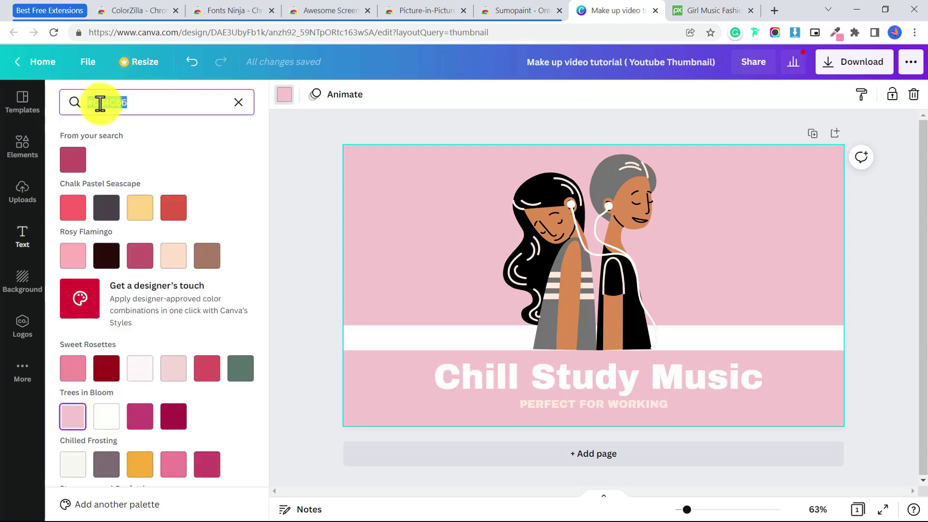
{"action": "right_click", "coordinate": [100, 102]}
{"action": "left_click", "coordinate": [145, 178]}
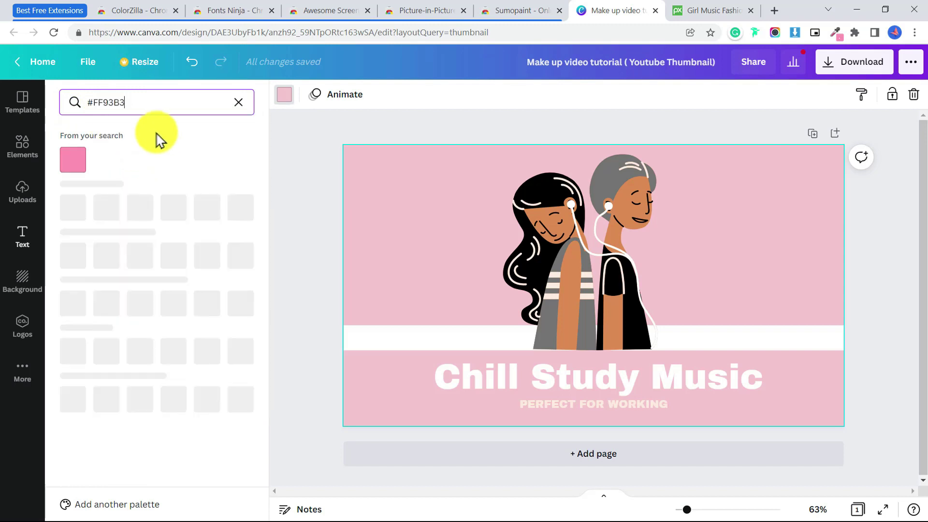
{"action": "left_click", "coordinate": [74, 160]}
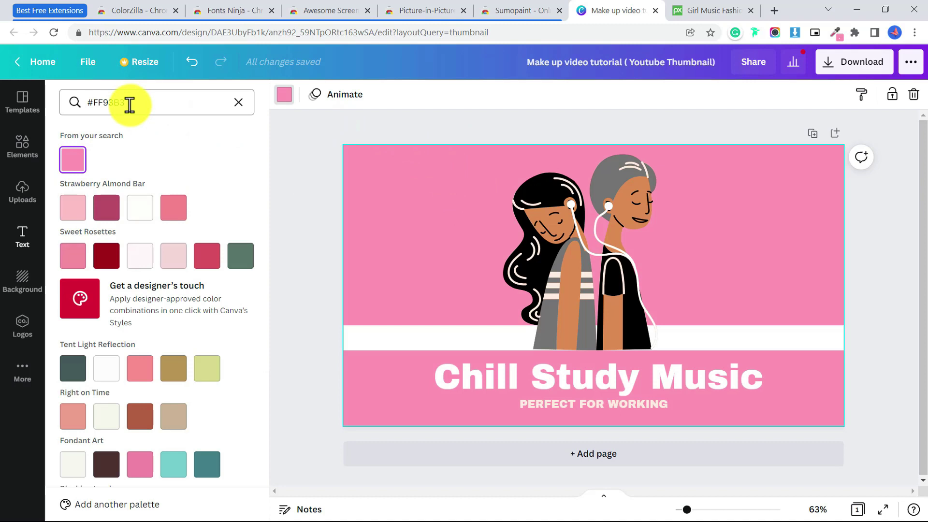
{"action": "triple_click", "coordinate": [98, 102]}
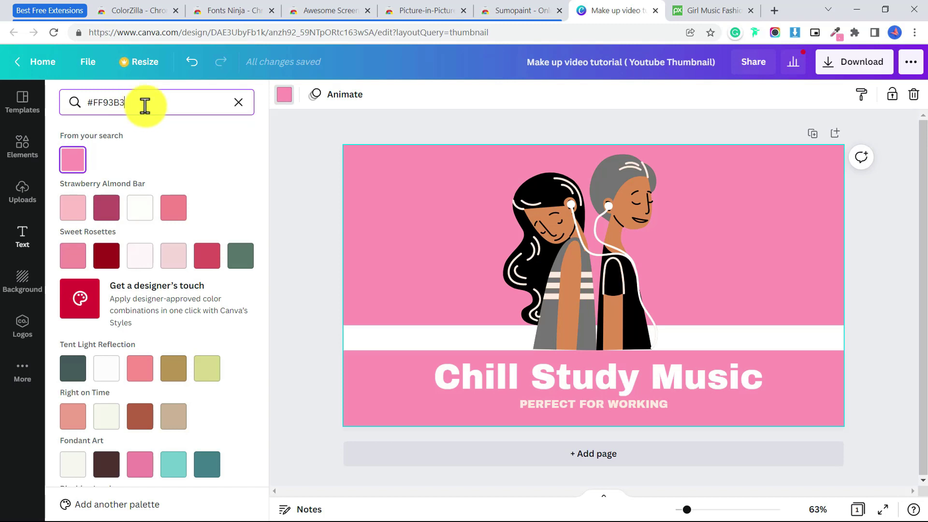
{"action": "left_click", "coordinate": [315, 158]}
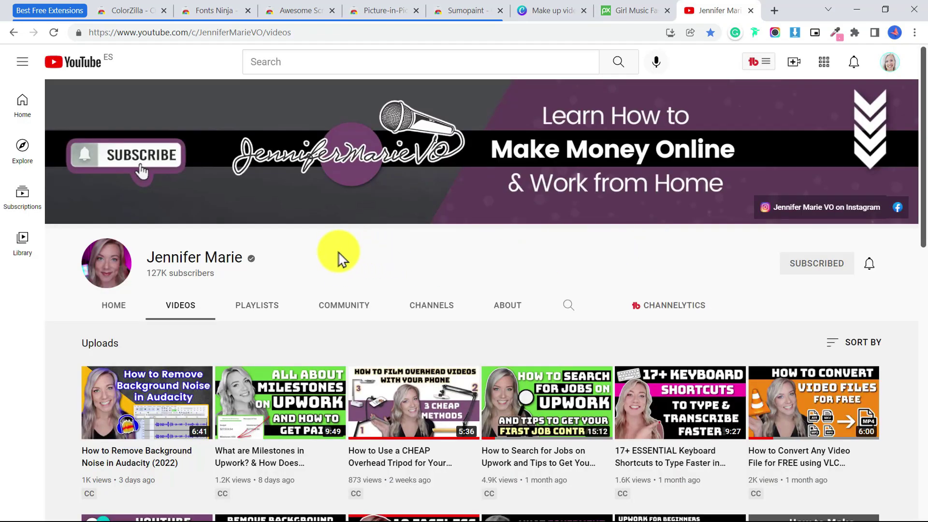
Scroll through the YouTube channel's video uploads, previewing one video along the way.
{"action": "scroll", "coordinate": [338, 258], "scroll_direction": "down", "scroll_amount": 1}
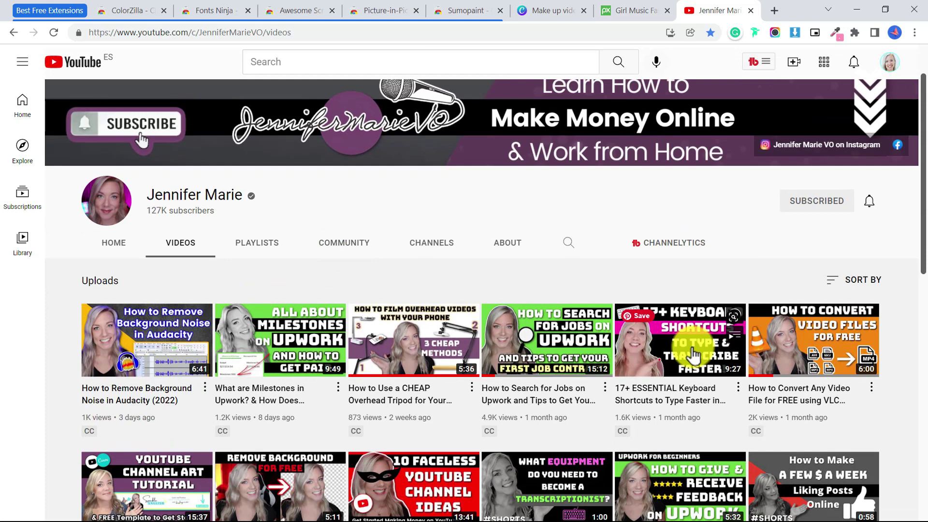
{"action": "mouse_move", "coordinate": [621, 417]}
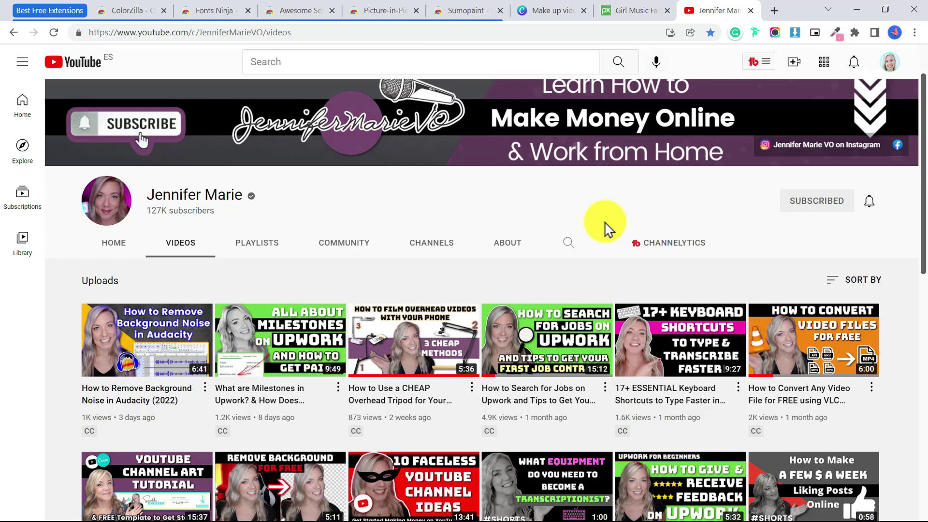
{"action": "scroll", "coordinate": [606, 226], "scroll_direction": "down", "scroll_amount": 1}
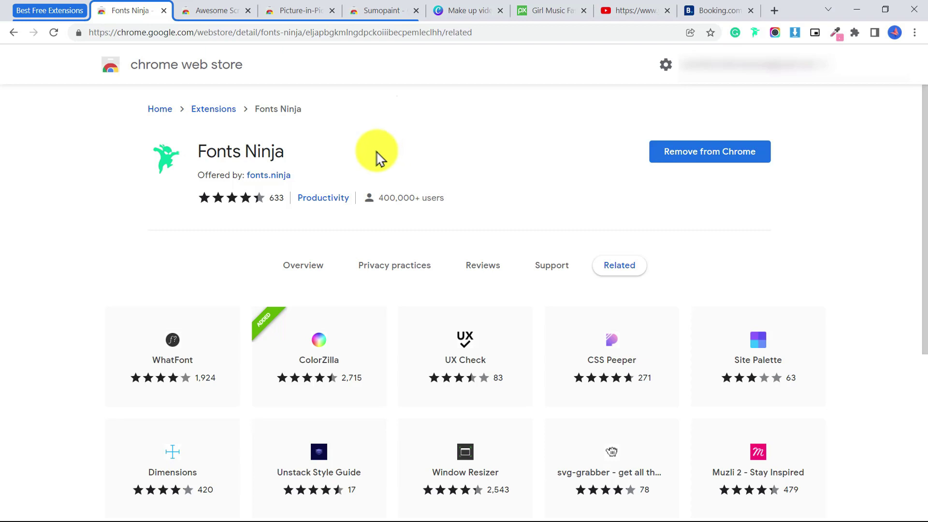
Show Fonts Ninja's readout on Booking.com, revealing Segoe UI and Sans-serif system fonts.
{"action": "key", "text": "ctrl+9"}
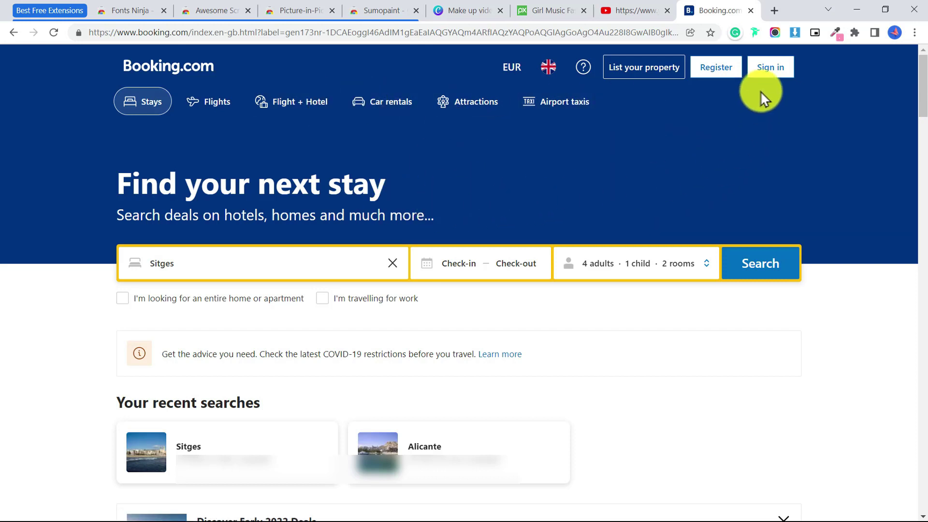
{"action": "left_click", "coordinate": [757, 33]}
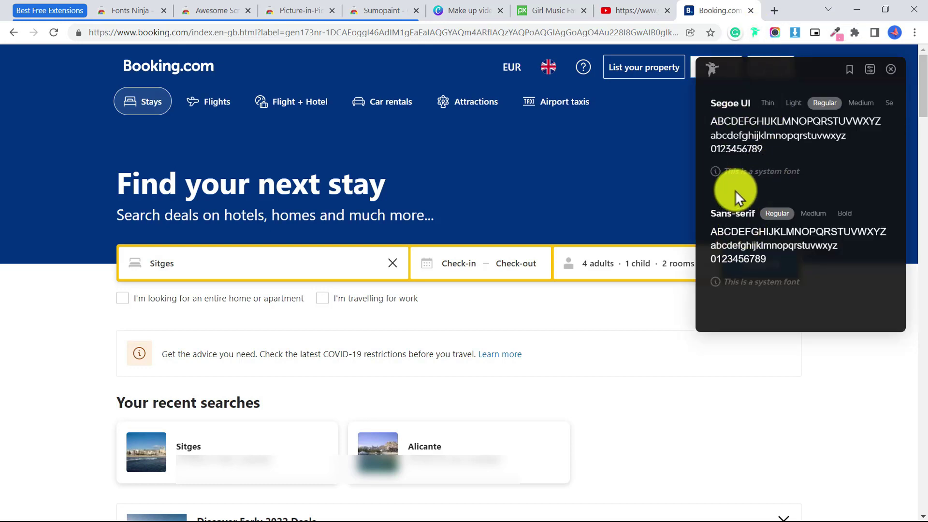
{"action": "mouse_move", "coordinate": [393, 182]}
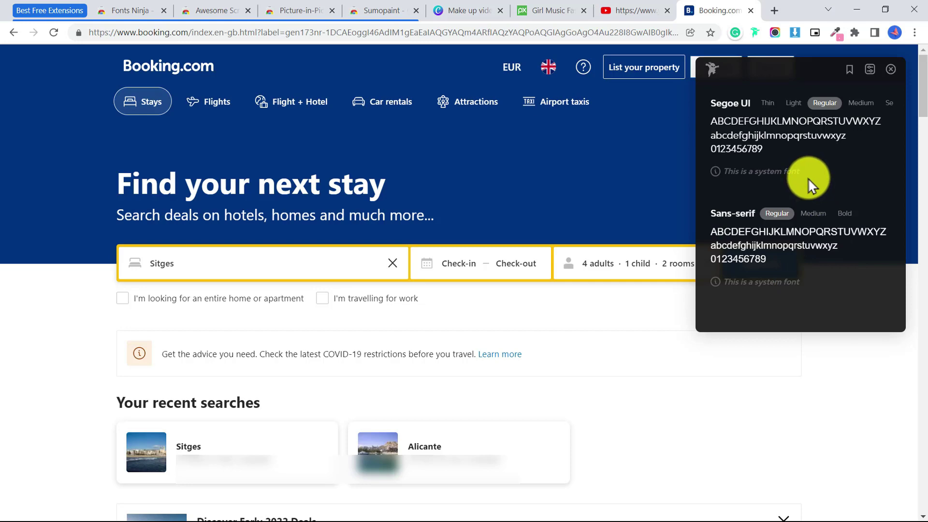
Check the YouTube page's fonts with Fonts Ninja, then close the font inspector on Pixabay.
{"action": "left_click", "coordinate": [650, 18]}
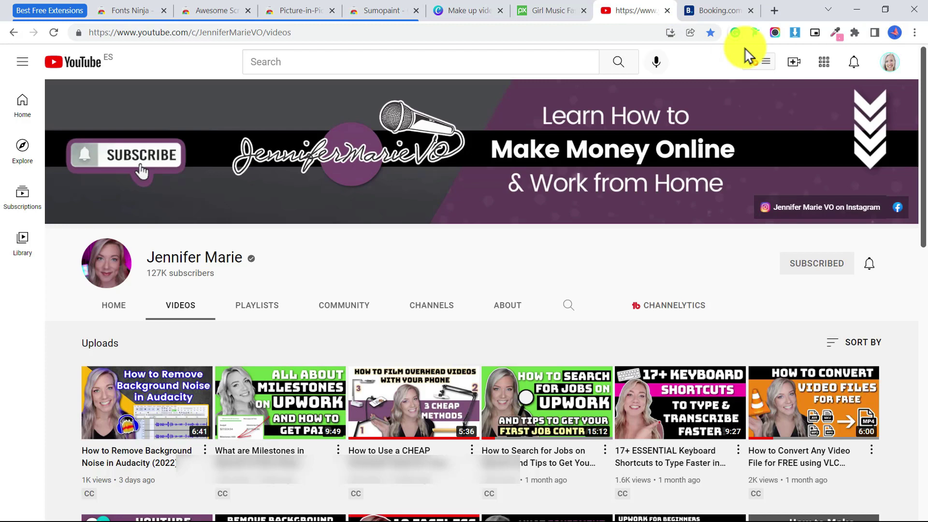
{"action": "left_click", "coordinate": [756, 34]}
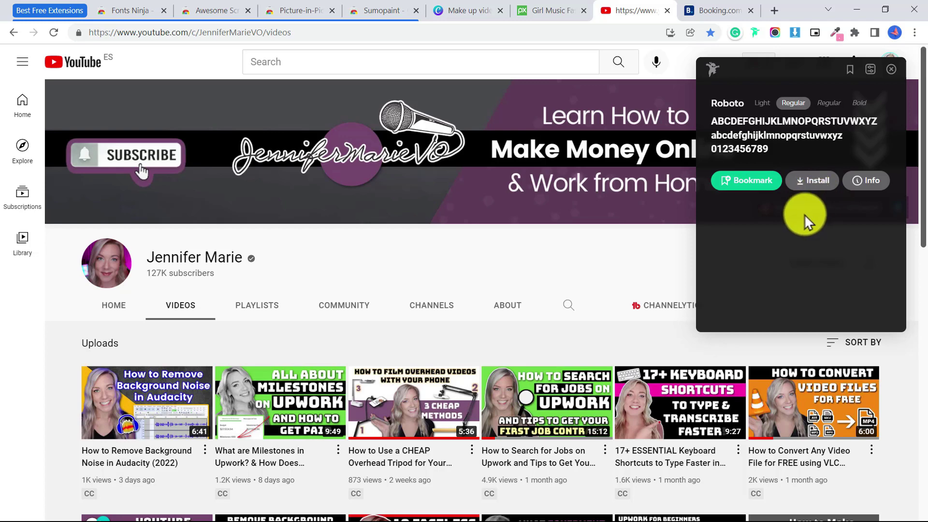
{"action": "left_click", "coordinate": [547, 10]}
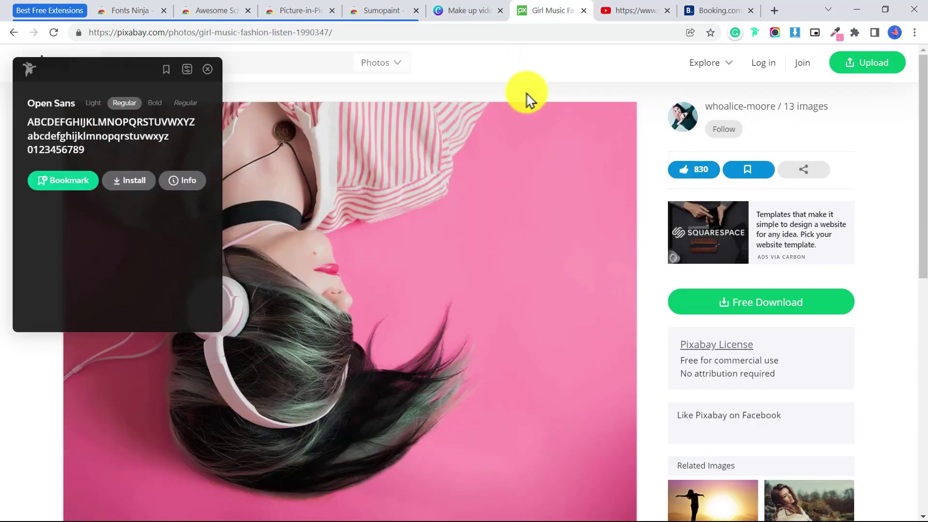
{"action": "left_click", "coordinate": [207, 70]}
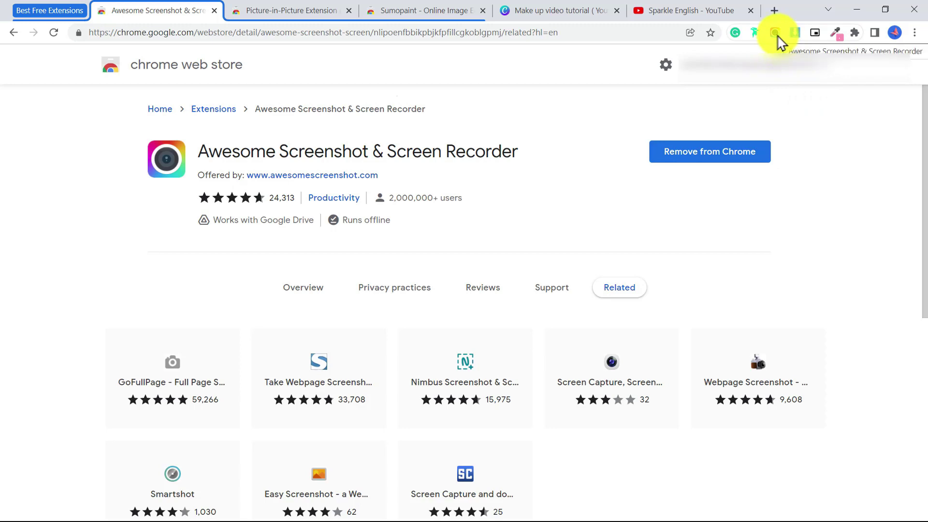
Set Awesome Screenshot to save images Locally and start a Selected Area capture of Sparkle English.
{"action": "left_click", "coordinate": [661, 10]}
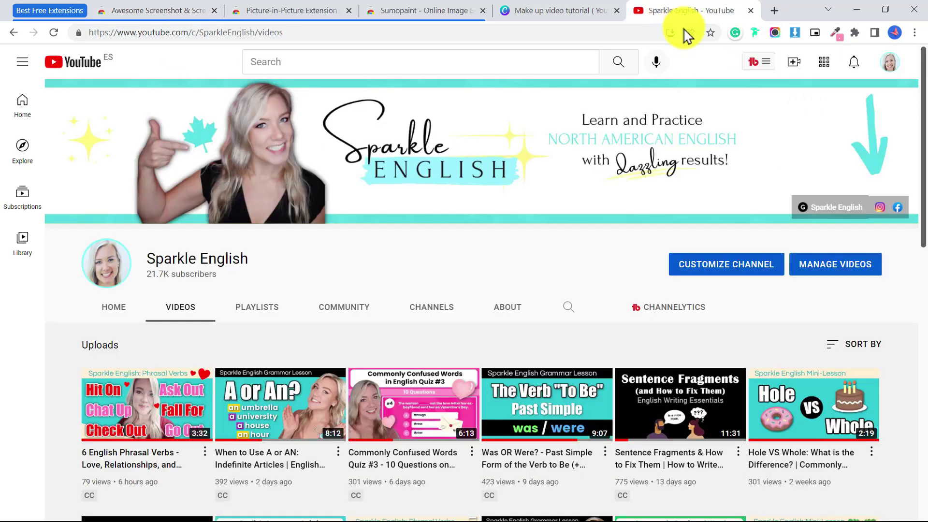
{"action": "left_click", "coordinate": [776, 33]}
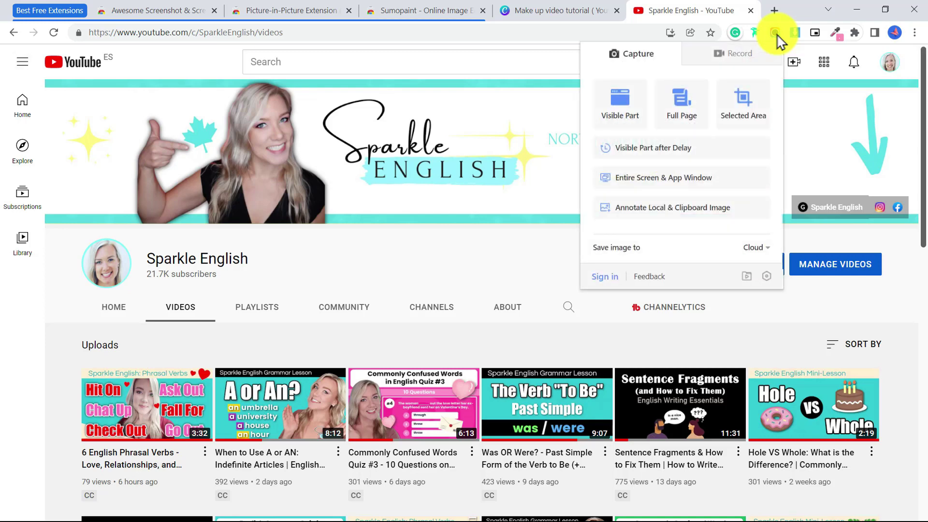
{"action": "left_click", "coordinate": [757, 55]}
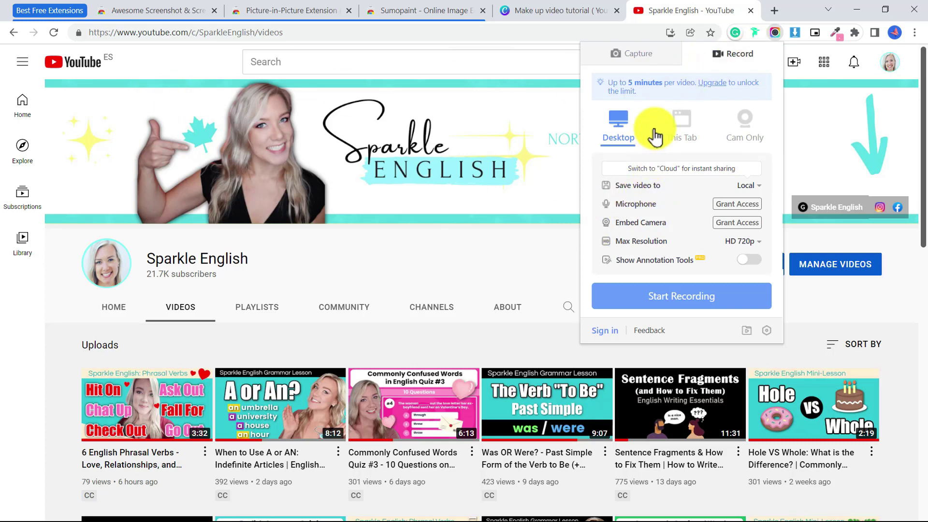
{"action": "left_click", "coordinate": [642, 65]}
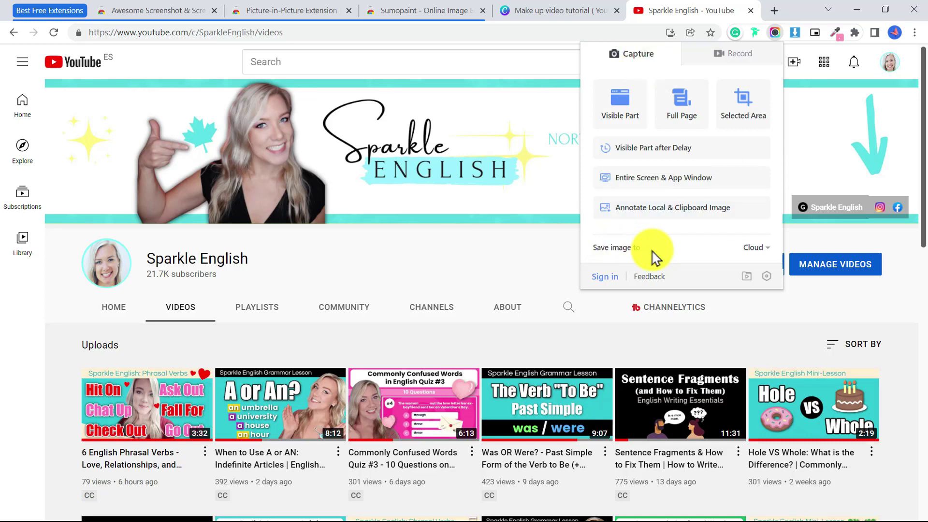
{"action": "left_click", "coordinate": [754, 253]}
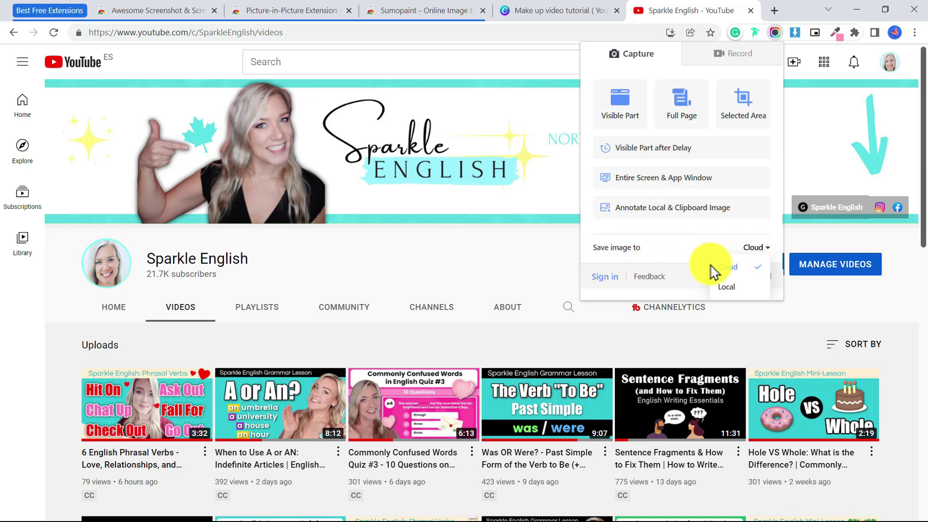
{"action": "left_click", "coordinate": [727, 288]}
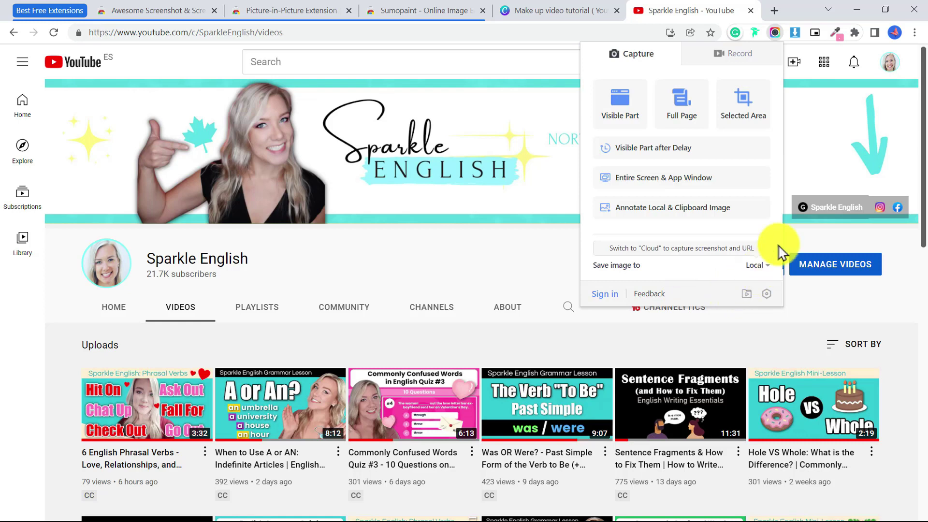
{"action": "left_click", "coordinate": [747, 104]}
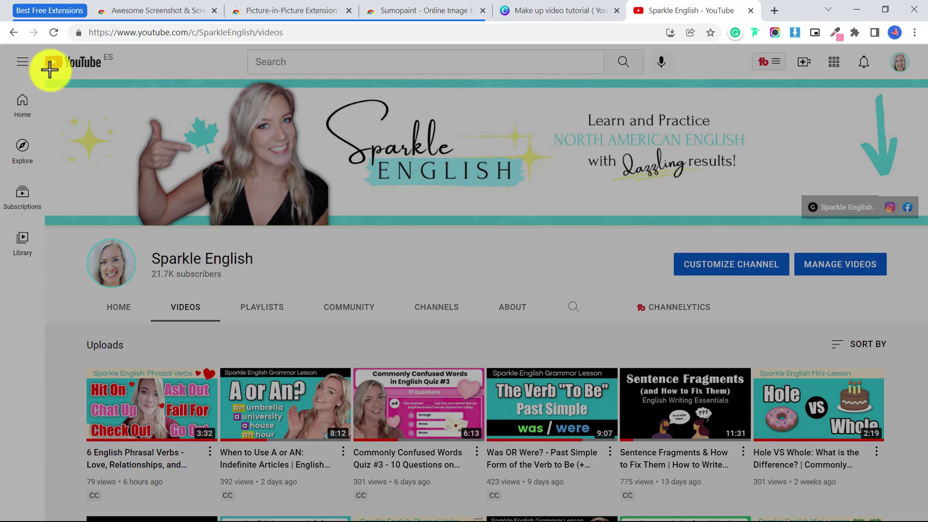
Capture the channel page area and draw a red big-head arrow at the banner photo.
{"action": "left_click_drag", "start_coordinate": [43, 73], "coordinate": [911, 423]}
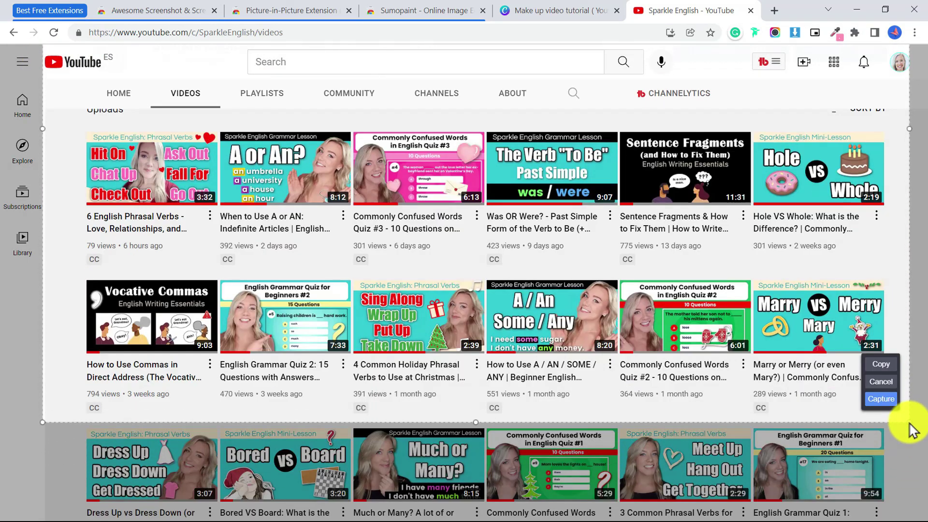
{"action": "left_click", "coordinate": [881, 402]}
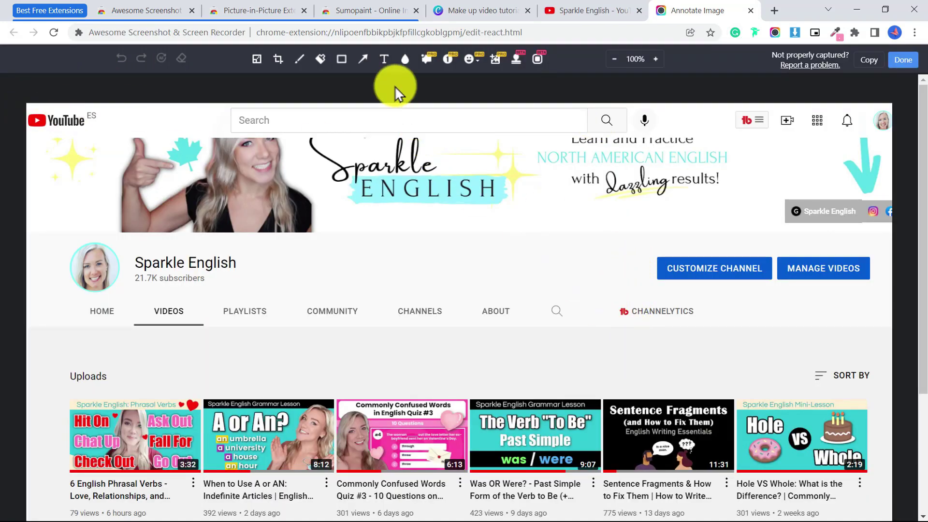
{"action": "left_click", "coordinate": [365, 66]}
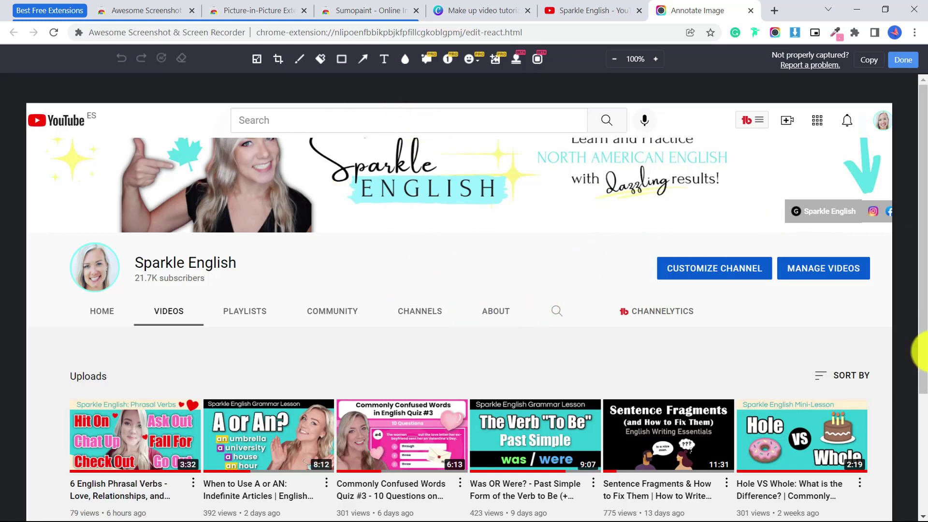
{"action": "left_click", "coordinate": [363, 59]}
{"action": "left_click_drag", "start_coordinate": [449, 290], "coordinate": [342, 232]}
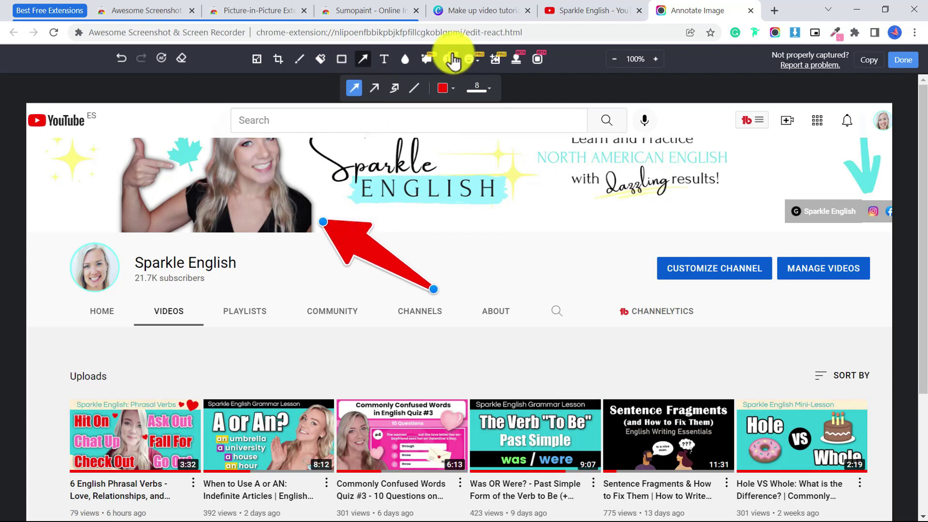
Add the comment 'I think we should change this picture' beside the arrow.
{"action": "left_click", "coordinate": [384, 59]}
{"action": "left_click", "coordinate": [451, 275]}
{"action": "type", "text": "I think we sho"}
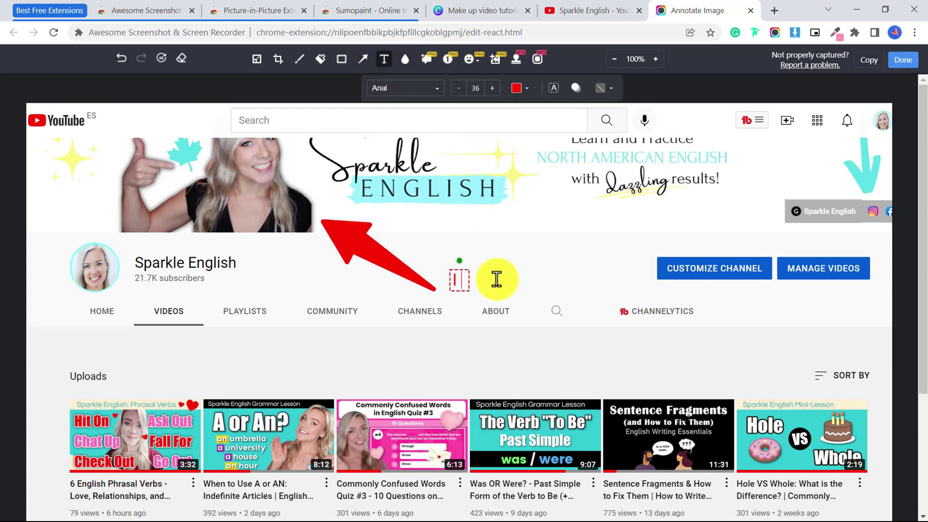
{"action": "type", "text": "uld change this picture."}
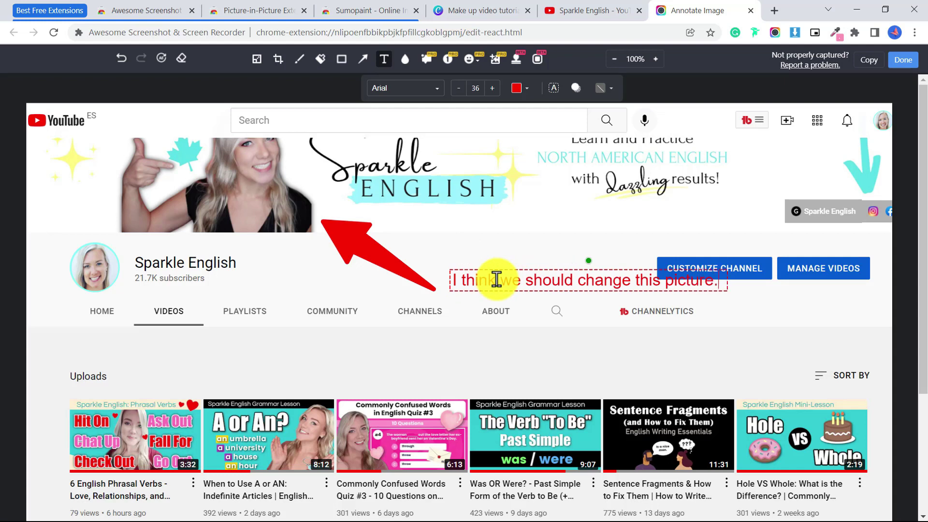
{"action": "key", "text": "Escape"}
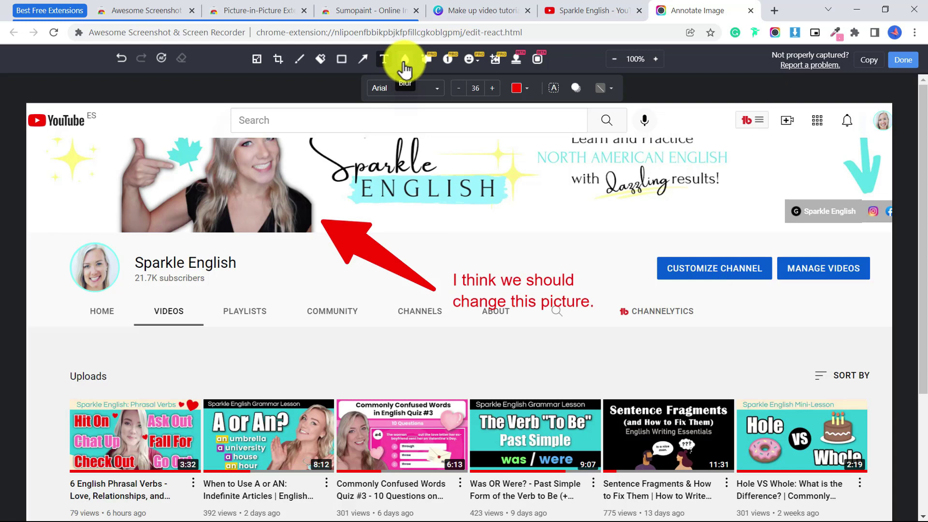
Blur out the channel name and highlight the COMMUNITY tab in pink.
{"action": "left_click", "coordinate": [406, 65]}
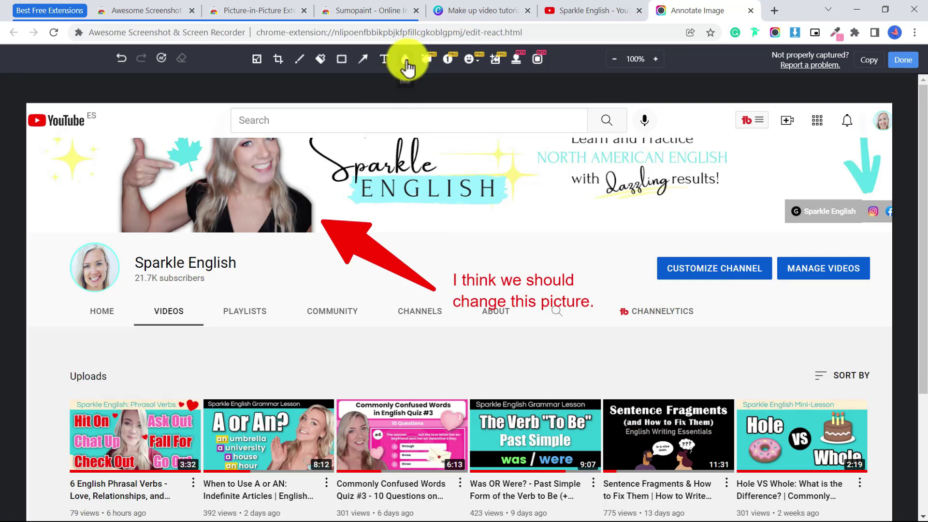
{"action": "left_click", "coordinate": [136, 252]}
{"action": "left_click_drag", "start_coordinate": [184, 290], "coordinate": [250, 284]}
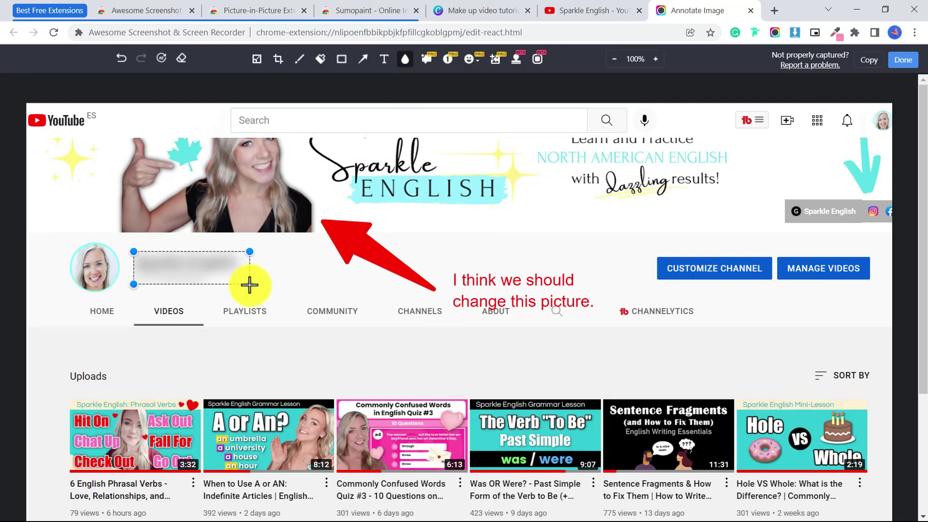
{"action": "left_click", "coordinate": [320, 59]}
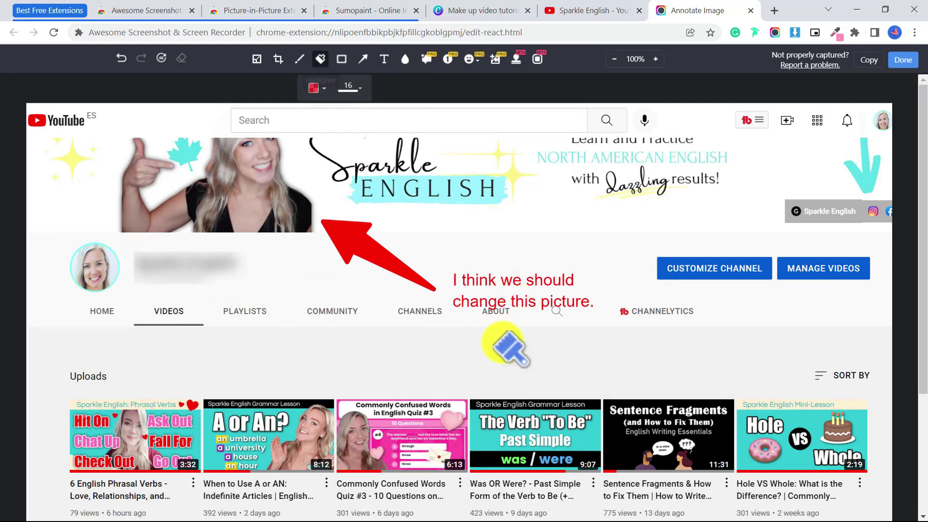
{"action": "left_click_drag", "start_coordinate": [303, 311], "coordinate": [368, 311]}
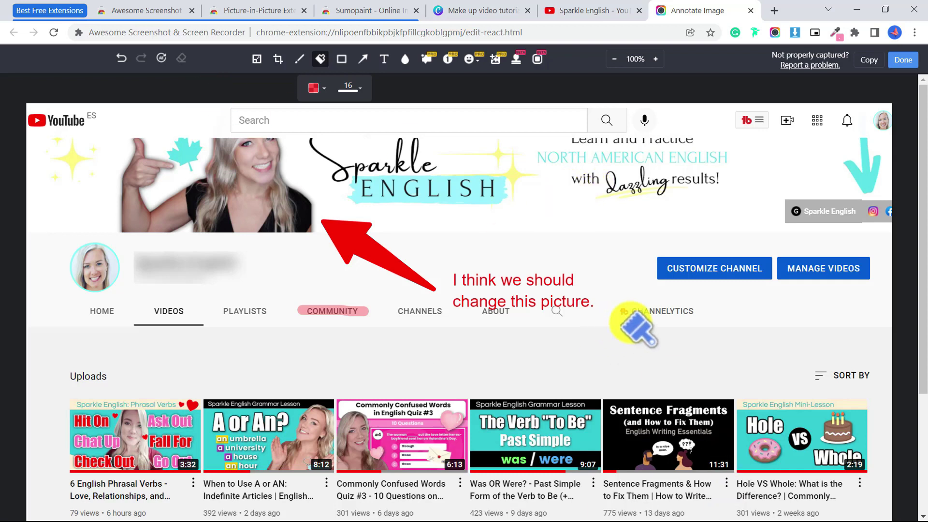
Download the annotated screenshot as a PNG, view it, and close the Photos viewer.
{"action": "left_click", "coordinate": [908, 68]}
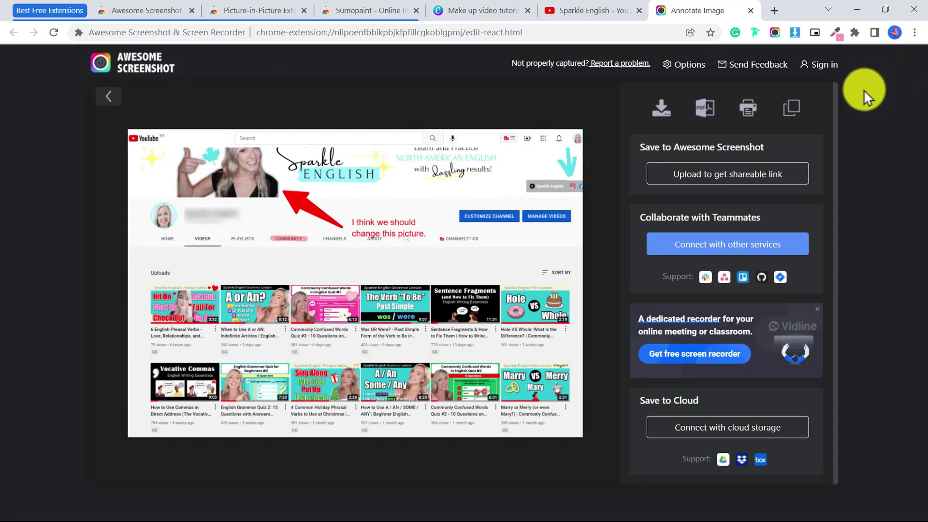
{"action": "left_click", "coordinate": [663, 107]}
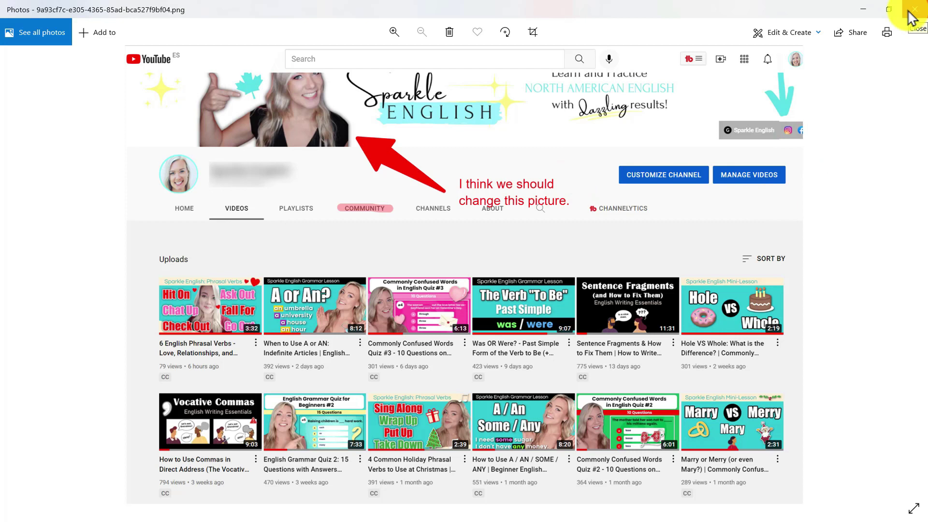
{"action": "left_click", "coordinate": [913, 10]}
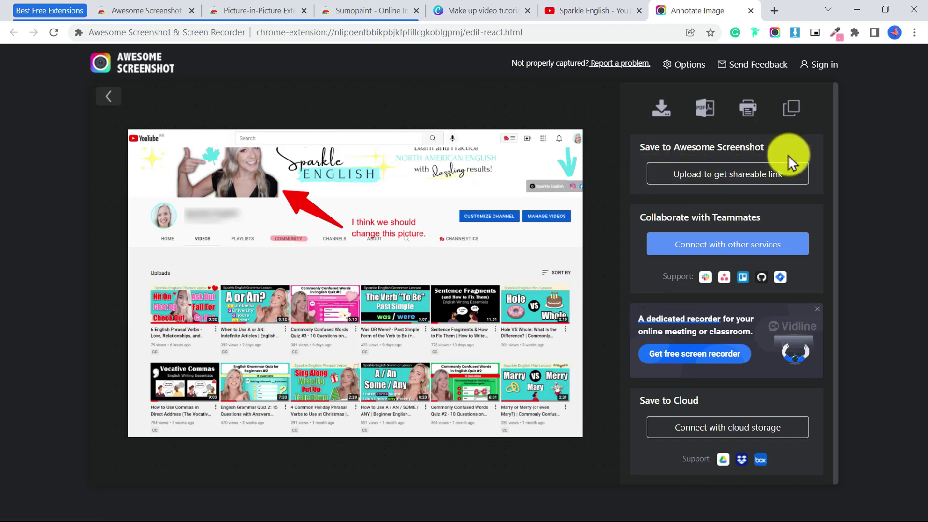
Keep the Canva thumbnail tutorial playing in YouTube's miniplayer across tabs, then restore it full-size.
{"action": "left_click", "coordinate": [150, 16]}
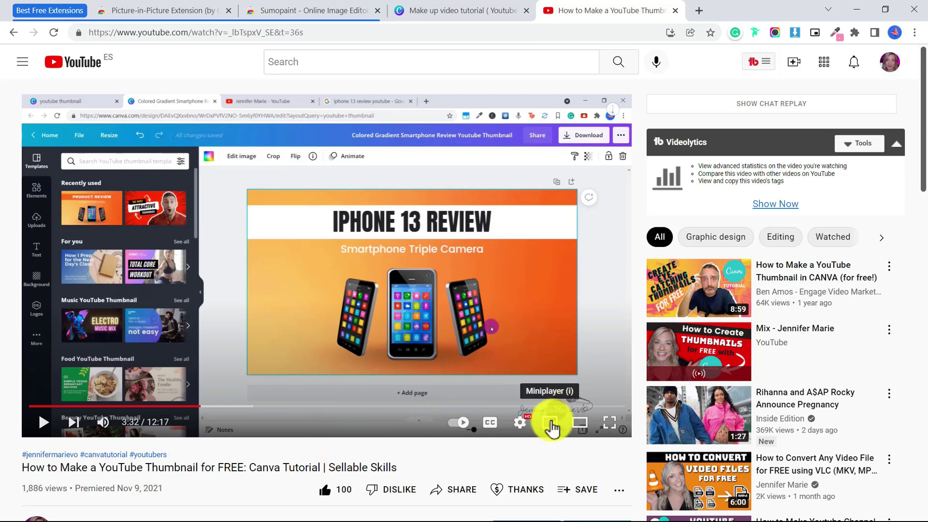
{"action": "left_click", "coordinate": [553, 428]}
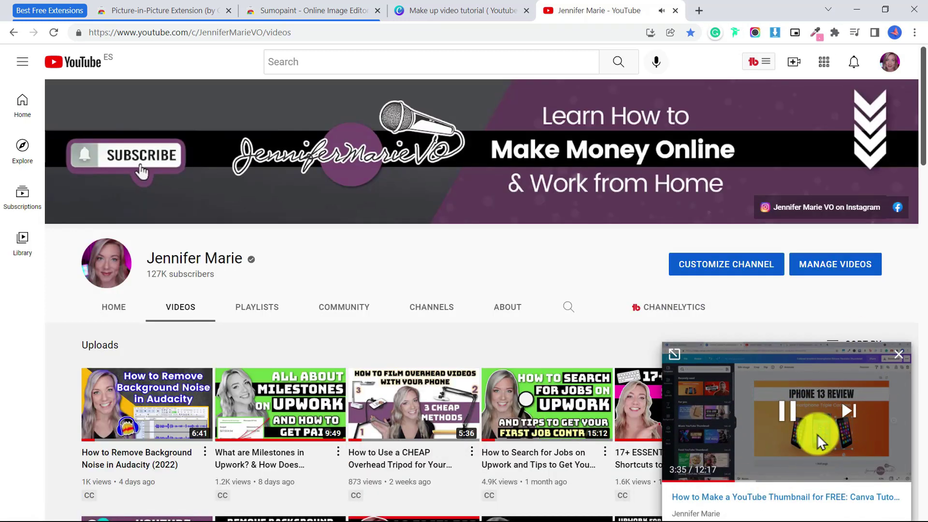
{"action": "left_click", "coordinate": [477, 15]}
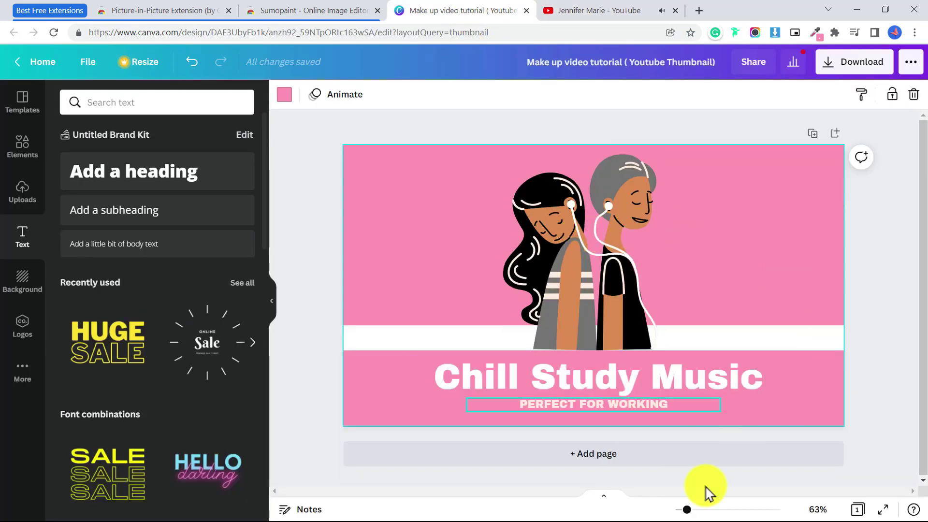
{"action": "left_click", "coordinate": [610, 11]}
{"action": "left_click", "coordinate": [862, 458]}
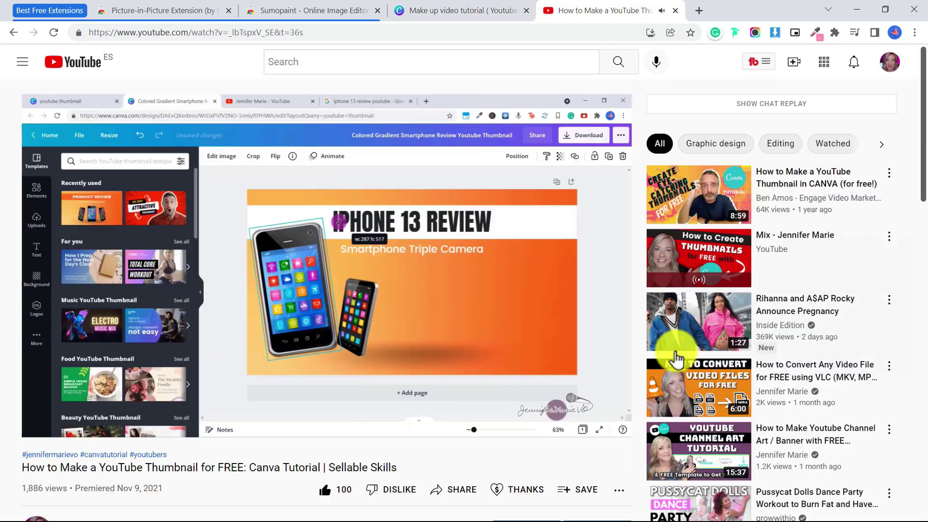
{"action": "left_click", "coordinate": [161, 9]}
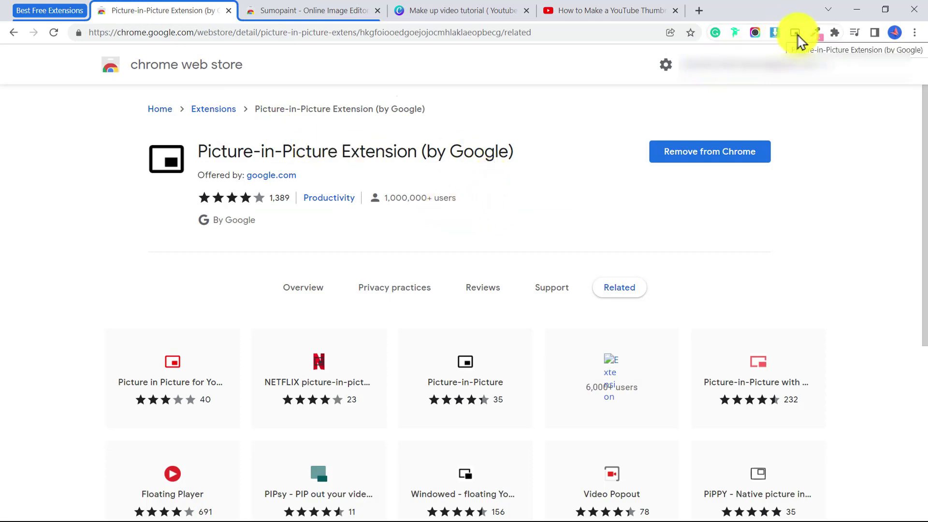
Float the thumbnail tutorial over the Canva design, resume playback, and park it at the lower right.
{"action": "left_click", "coordinate": [595, 20]}
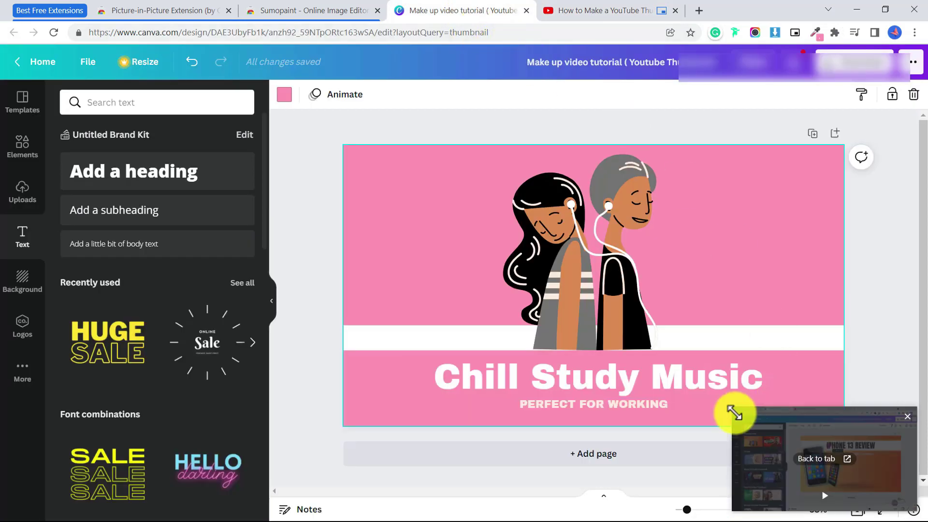
{"action": "left_click_drag", "start_coordinate": [735, 410], "coordinate": [182, 52]}
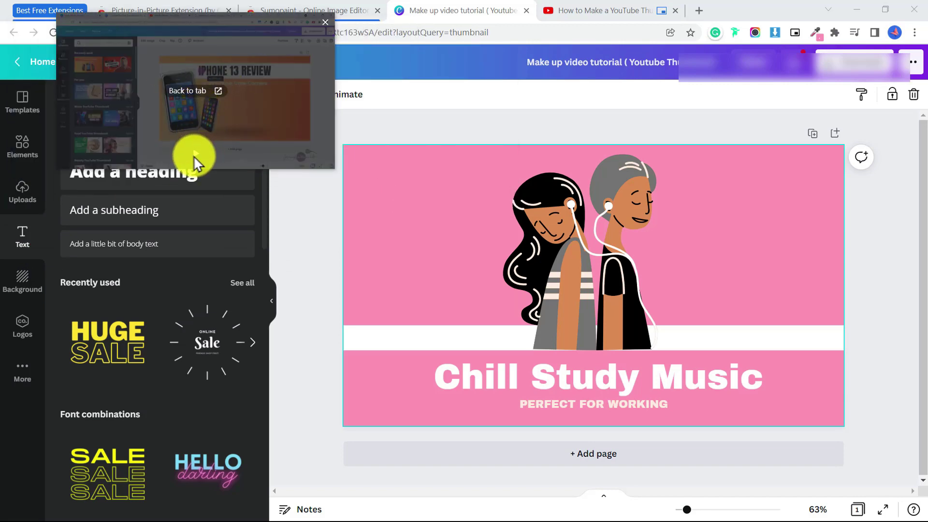
{"action": "left_click", "coordinate": [194, 155]}
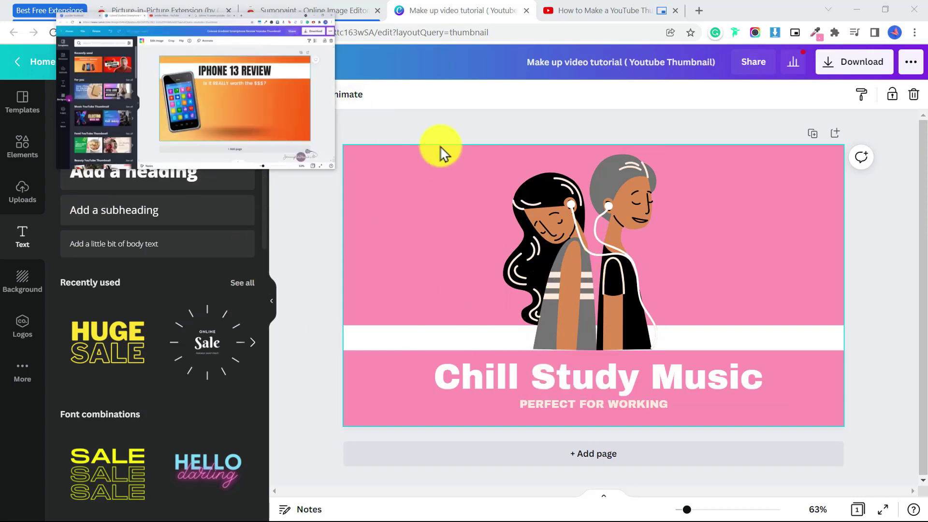
{"action": "left_click_drag", "start_coordinate": [254, 128], "coordinate": [813, 425]}
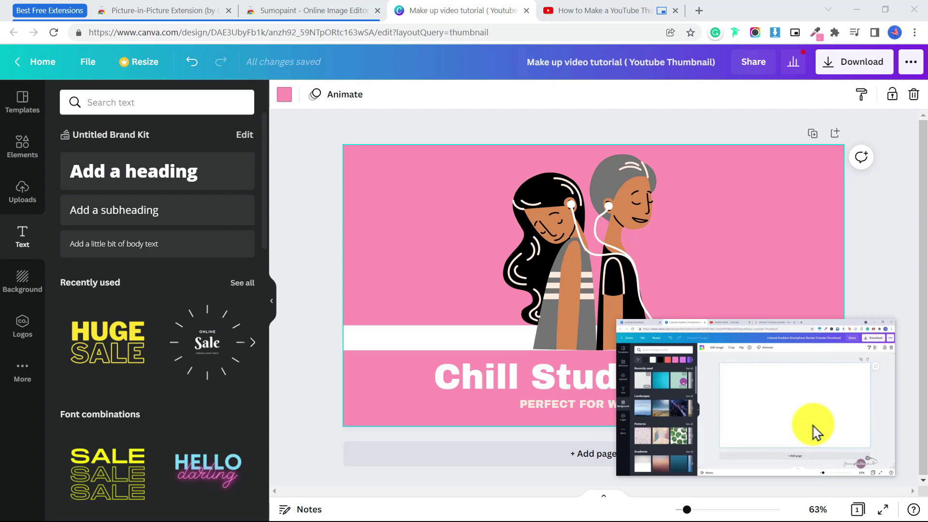
{"action": "mouse_move", "coordinate": [784, 479]}
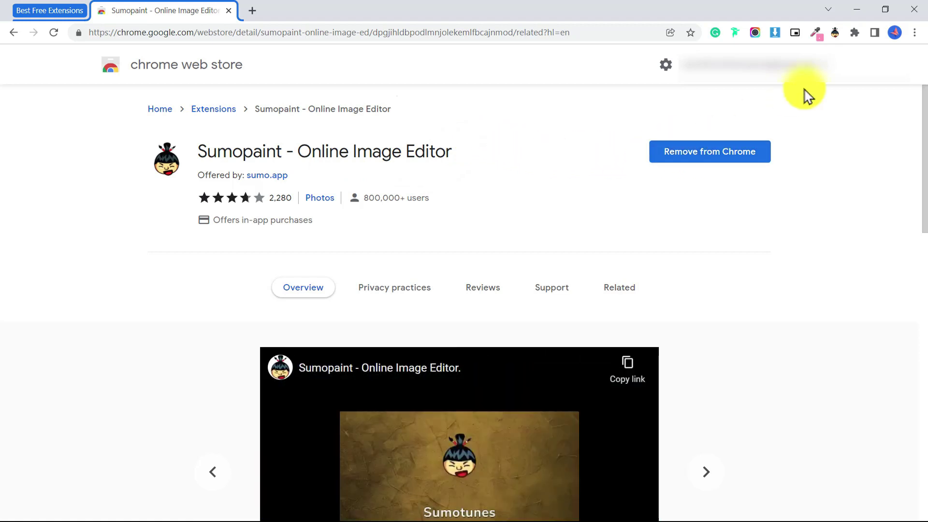
Launch the Sumopaint editor and load the portrait photo from the computer via File > Open from HD.
{"action": "left_click", "coordinate": [836, 36]}
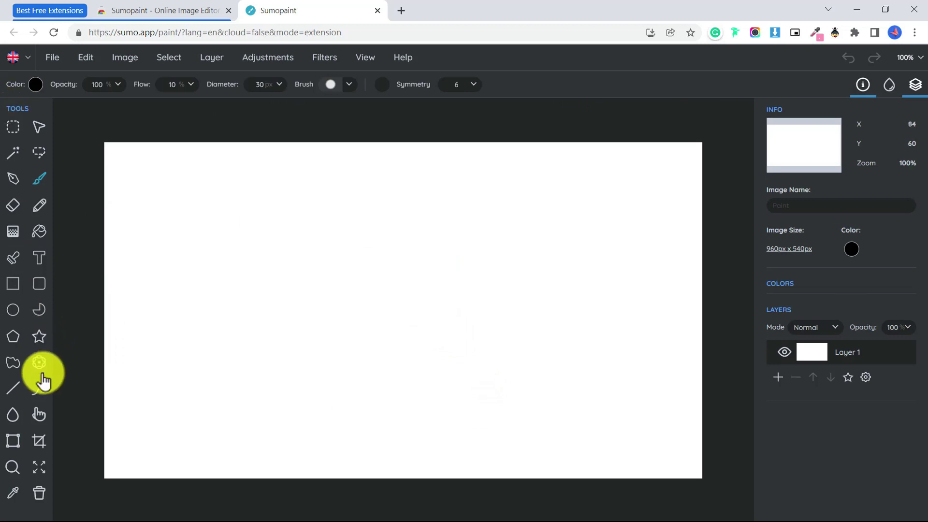
{"action": "left_click", "coordinate": [51, 57]}
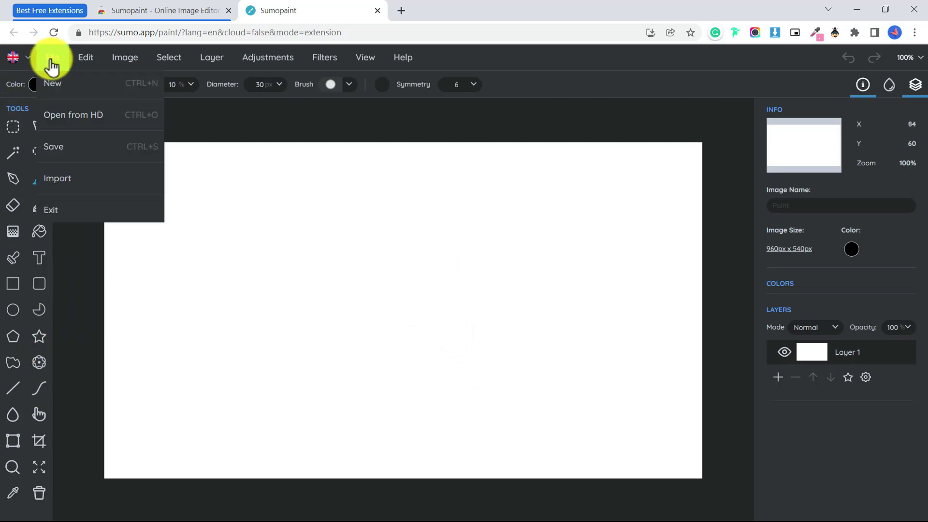
{"action": "left_click", "coordinate": [104, 125]}
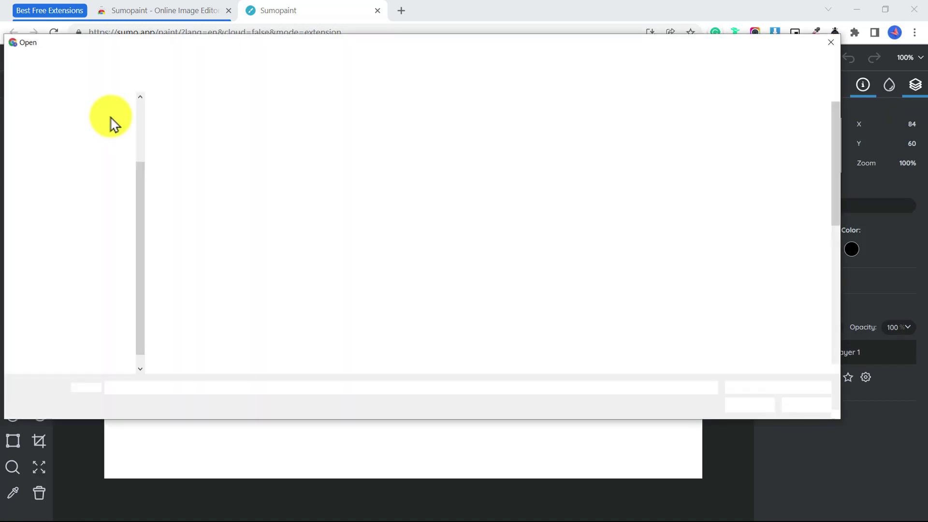
{"action": "double_click", "coordinate": [304, 258]}
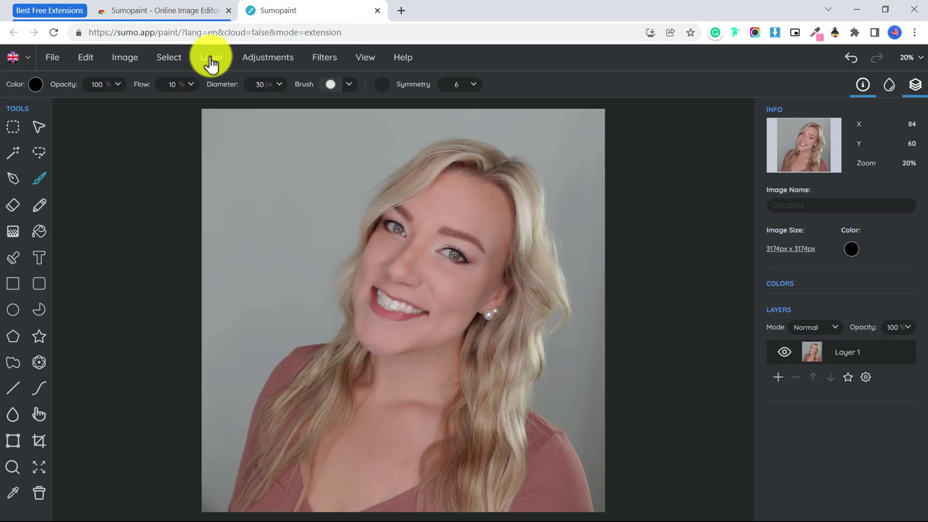
{"action": "left_click", "coordinate": [211, 62]}
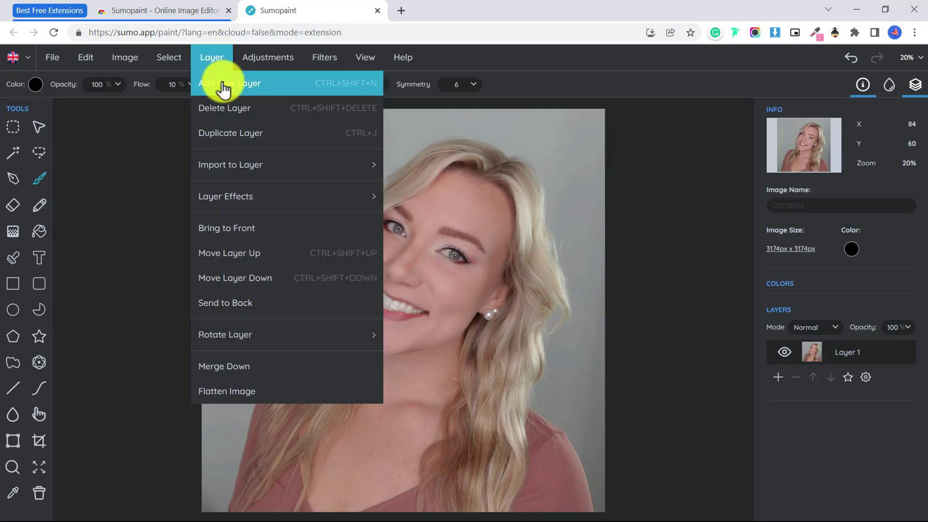
Raise the portrait's brightness to 17 and finish the Lobster-font name caption at the top left.
{"action": "left_click", "coordinate": [211, 62]}
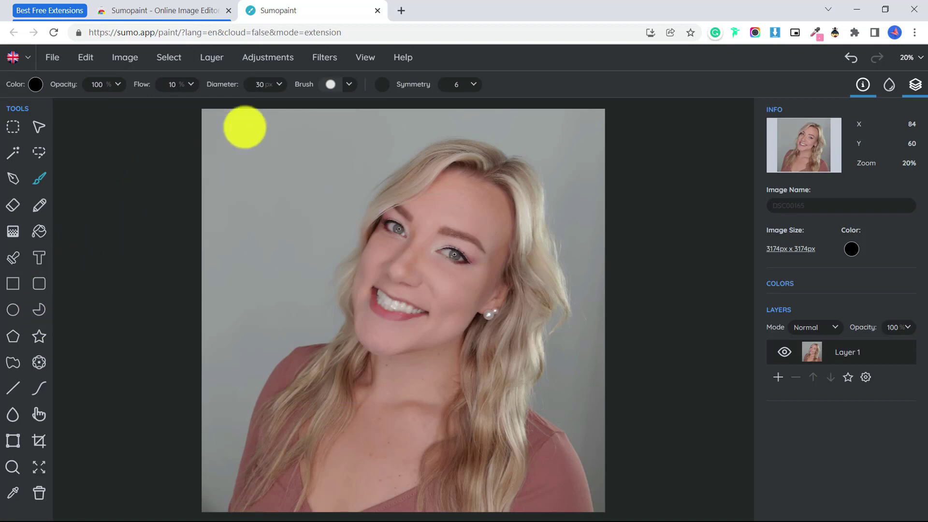
{"action": "left_click", "coordinate": [326, 60]}
{"action": "mouse_move", "coordinate": [330, 90]}
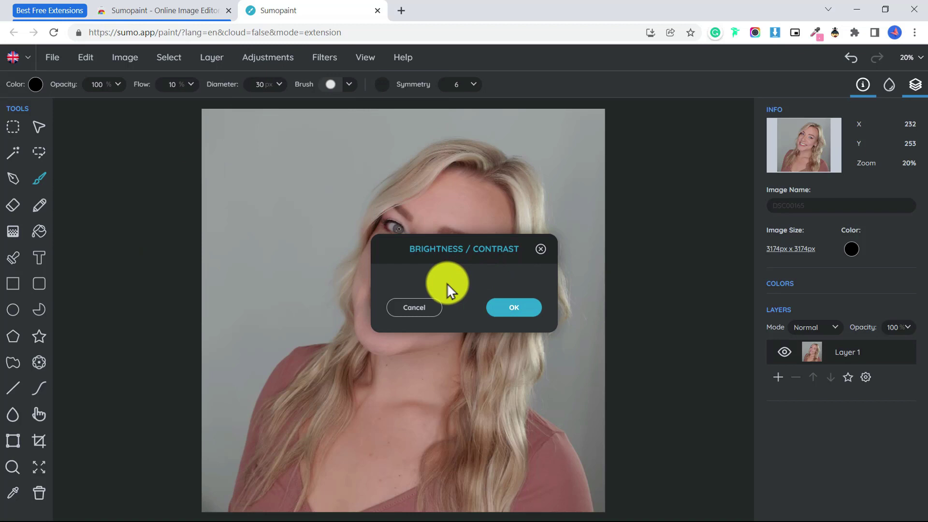
{"action": "left_click_drag", "start_coordinate": [469, 210], "coordinate": [674, 207]}
{"action": "mouse_move", "coordinate": [669, 262]}
{"action": "left_mouse_down"}
{"action": "mouse_move", "coordinate": [683, 262]}
{"action": "mouse_move", "coordinate": [667, 262]}
{"action": "mouse_move", "coordinate": [674, 270]}
{"action": "left_mouse_up"}
{"action": "left_click", "coordinate": [711, 344]}
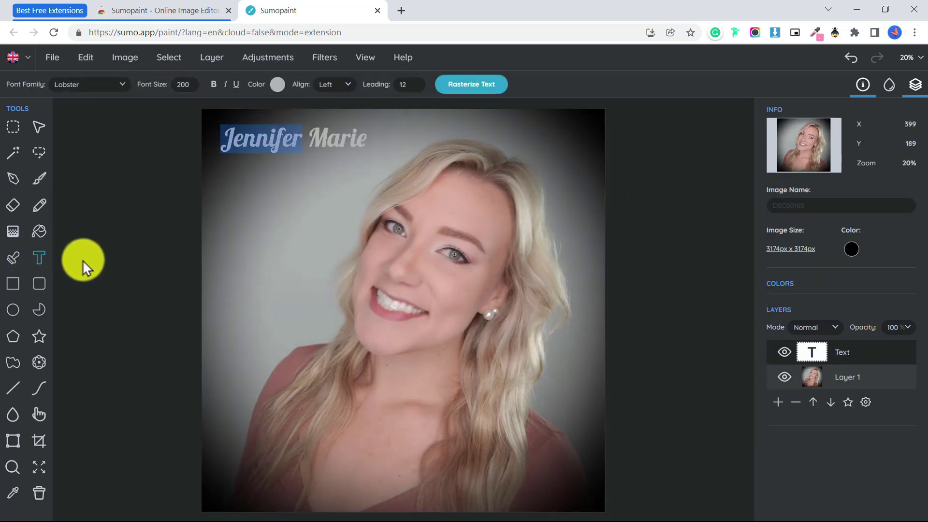
{"action": "left_click", "coordinate": [304, 127]}
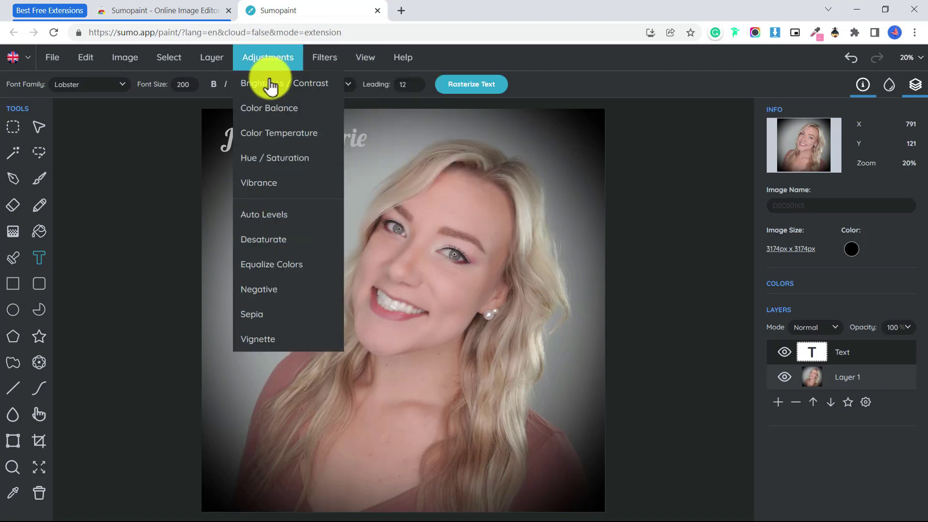
{"action": "mouse_move", "coordinate": [57, 57]}
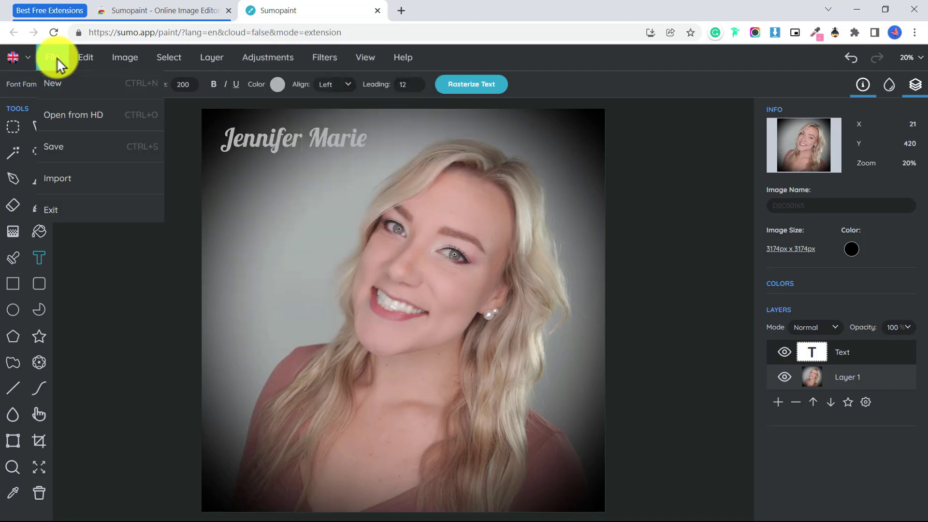
Save the edited portrait in PNG format as DSC00165.png.
{"action": "left_click", "coordinate": [60, 156]}
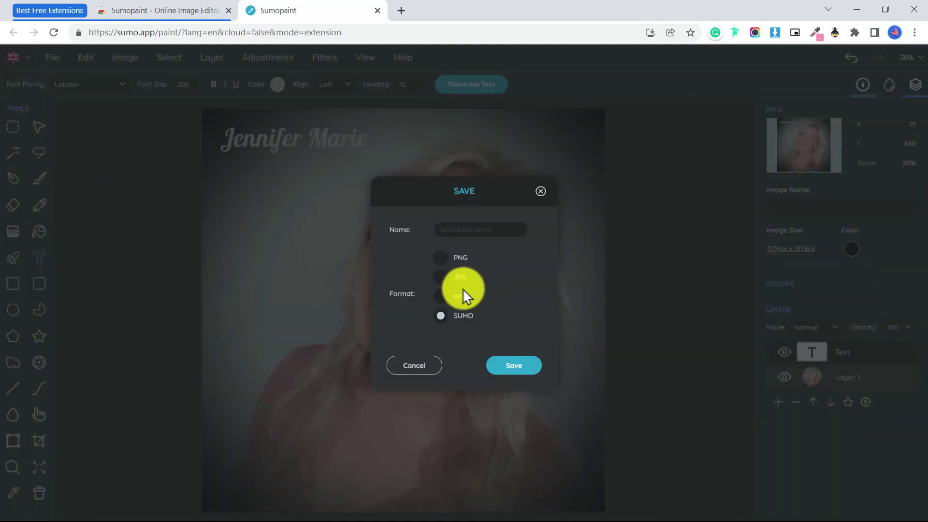
{"action": "left_click", "coordinate": [457, 261]}
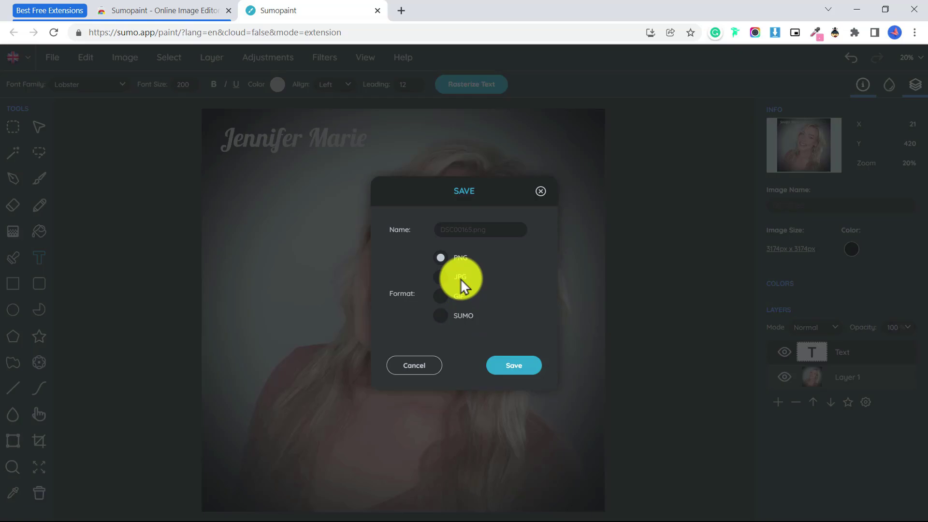
{"action": "left_click", "coordinate": [527, 368]}
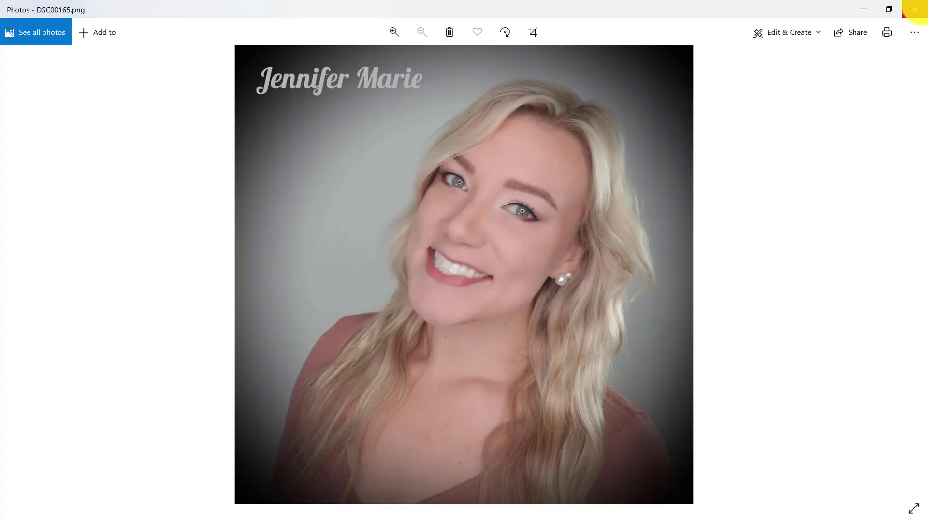